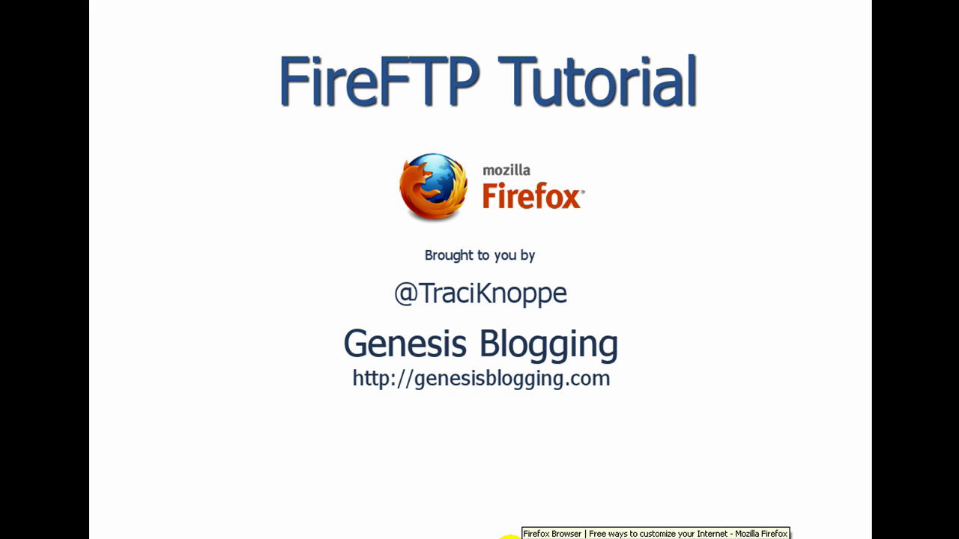
Switch to Firefox and look through the Mozilla page on customizing the browser
click(503, 537)
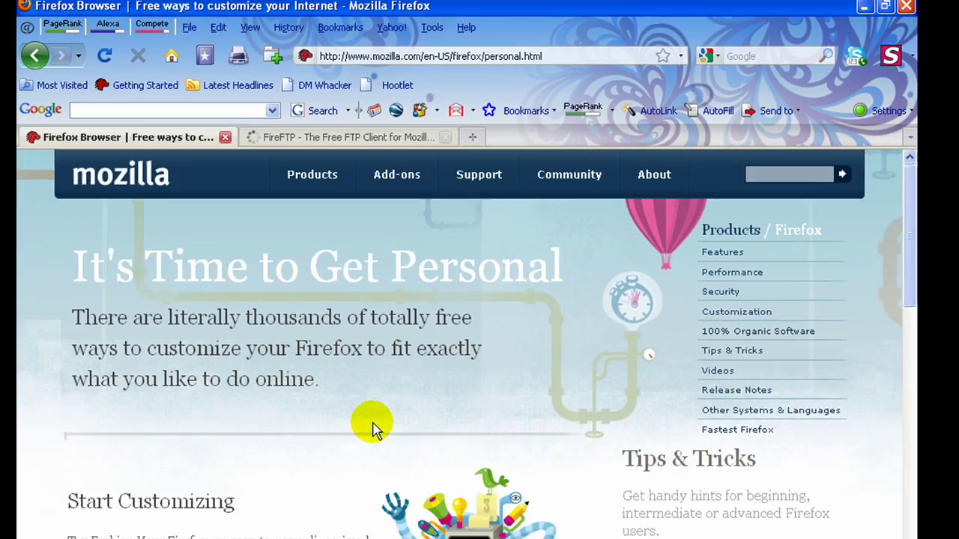
scroll(385, 359, down, 6)
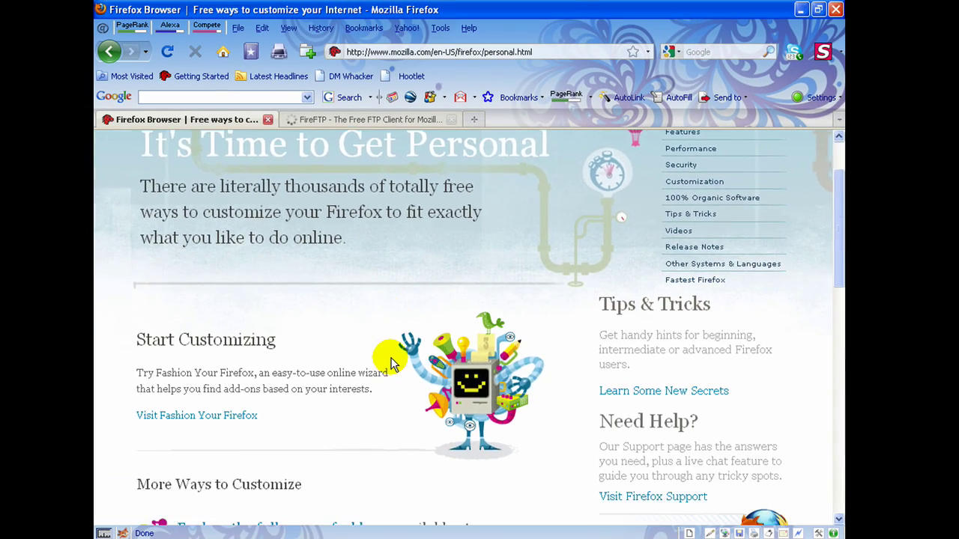
scroll(389, 362, down, 1)
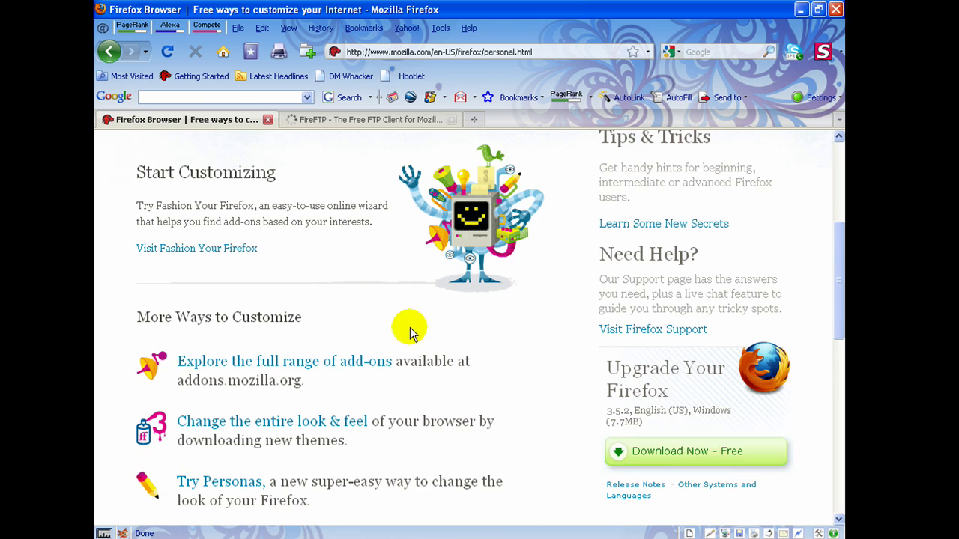
scroll(407, 328, up, 6)
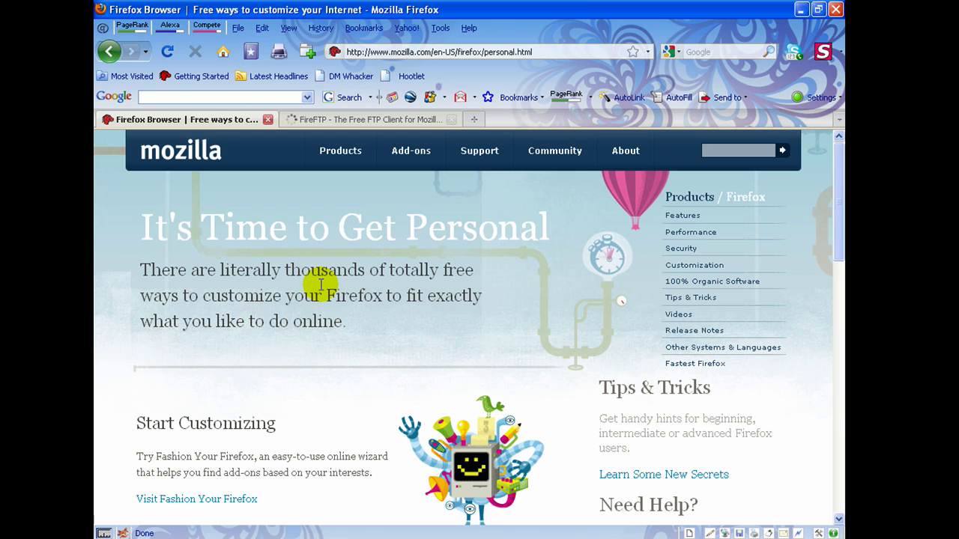
View the FireFTP site's download section and check where the browser lists FireFTP among its tools
click(358, 121)
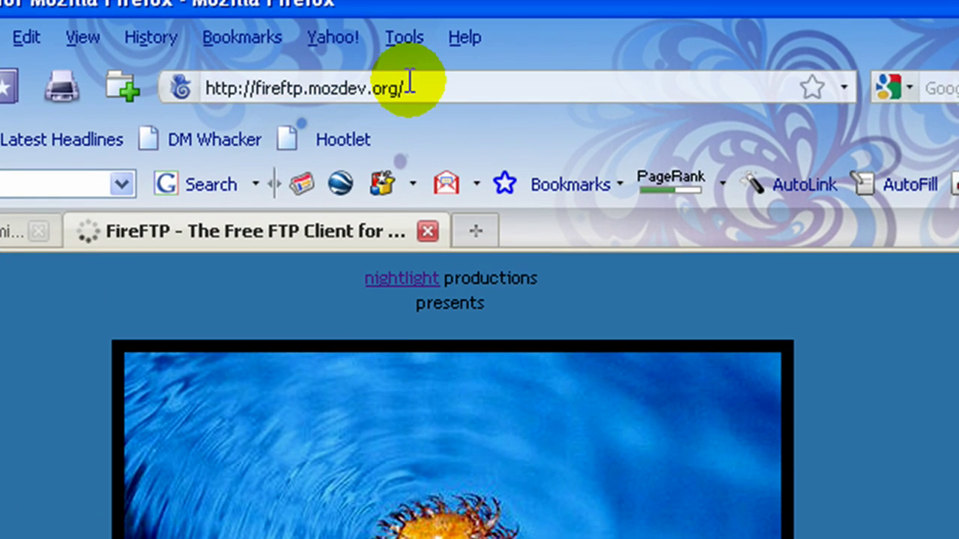
scroll(479, 397, down, 2)
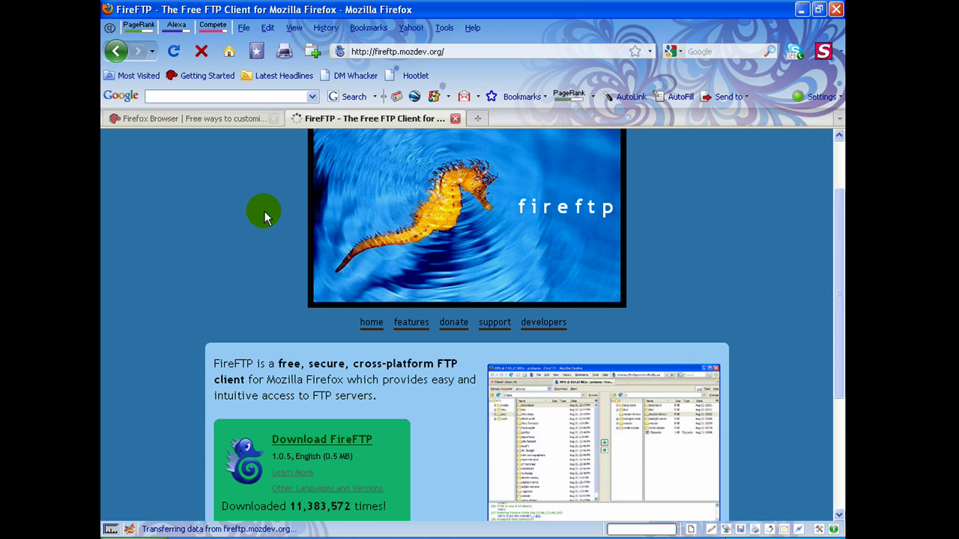
click(447, 28)
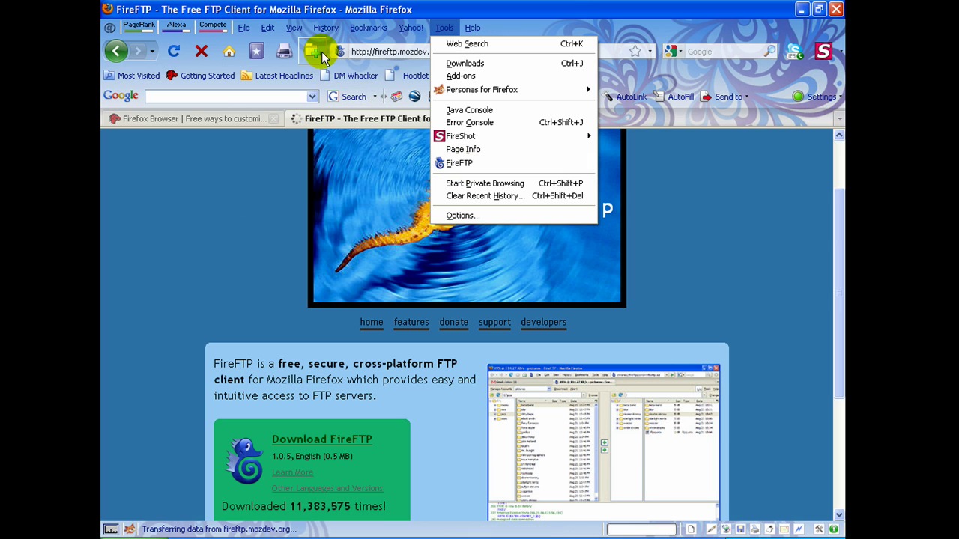
click(263, 204)
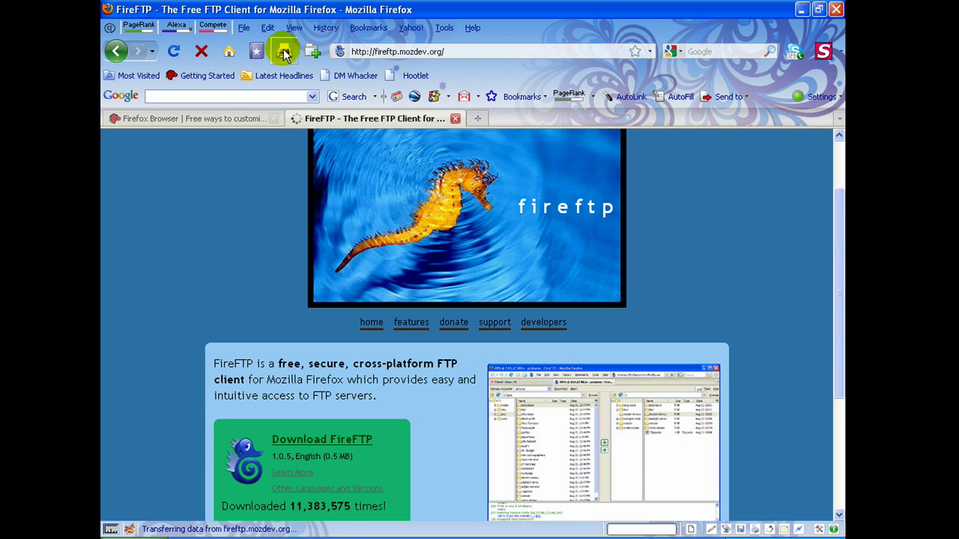
Add the FireFTP icon to the navigation toolbar just before the address bar, and launch FireFTP from it
right_click(327, 51)
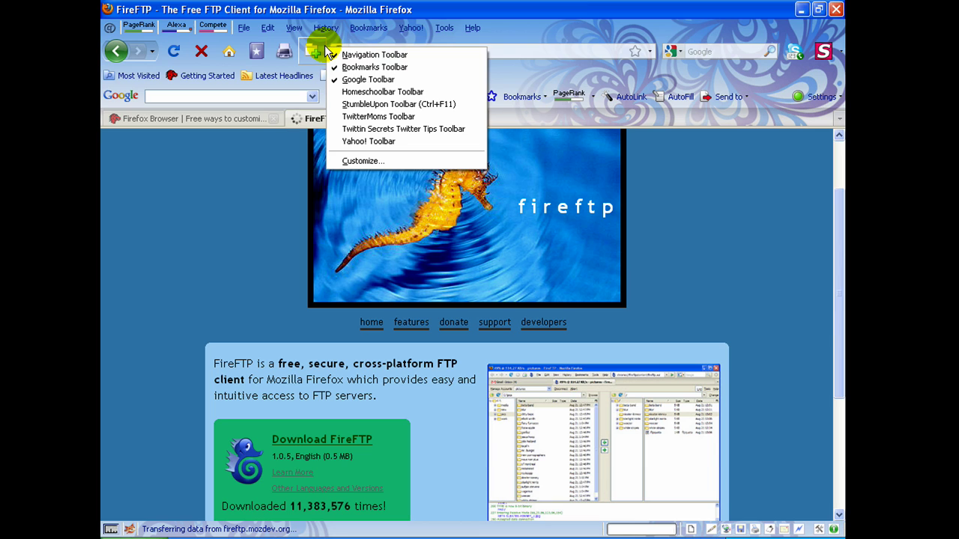
click(360, 162)
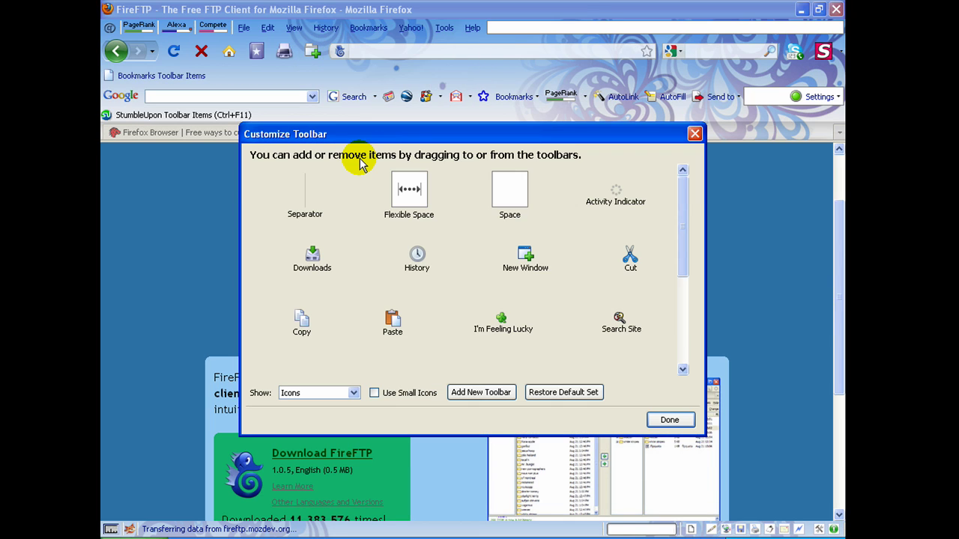
click(683, 370)
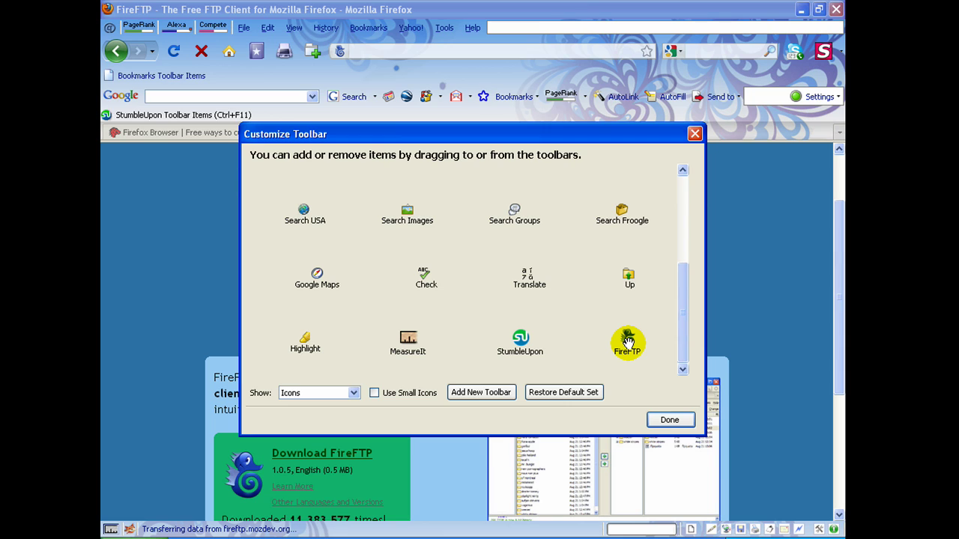
drag(627, 341, 325, 54)
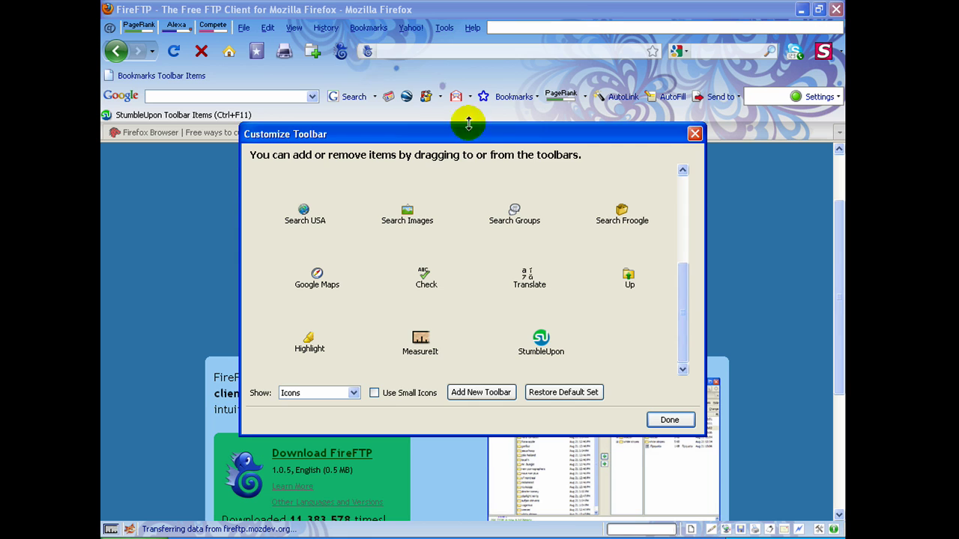
click(669, 420)
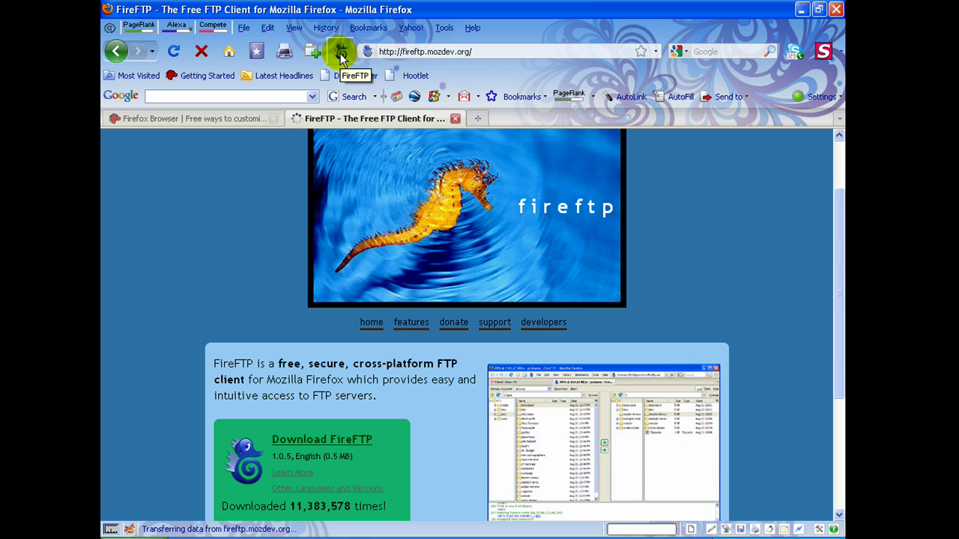
click(342, 54)
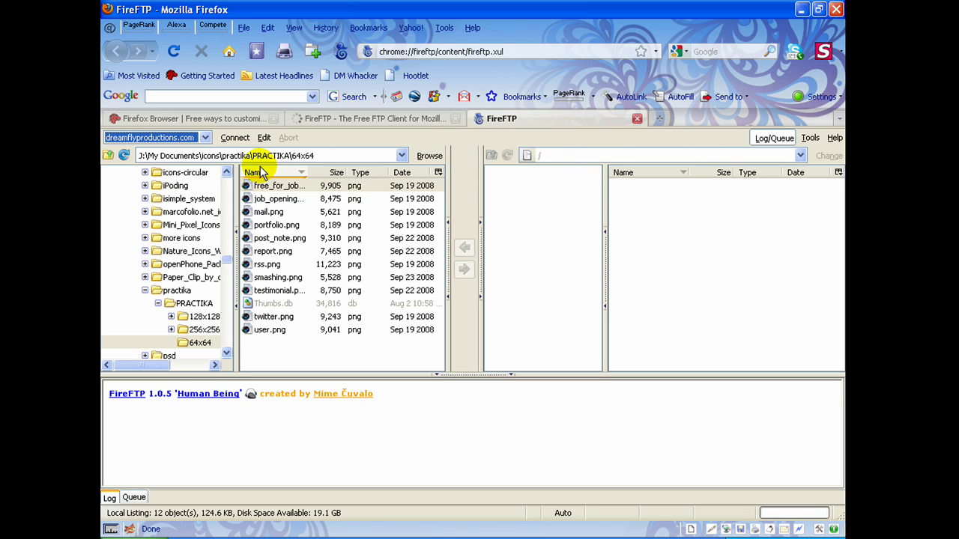
Start a new FTP account with genesisblogging.com as account name and host, and look at the saved accounts
click(205, 138)
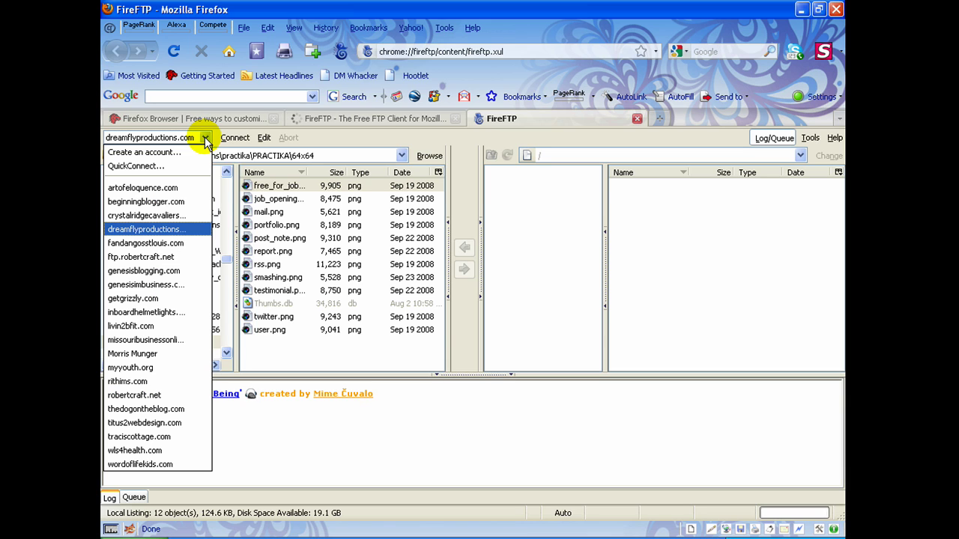
click(170, 152)
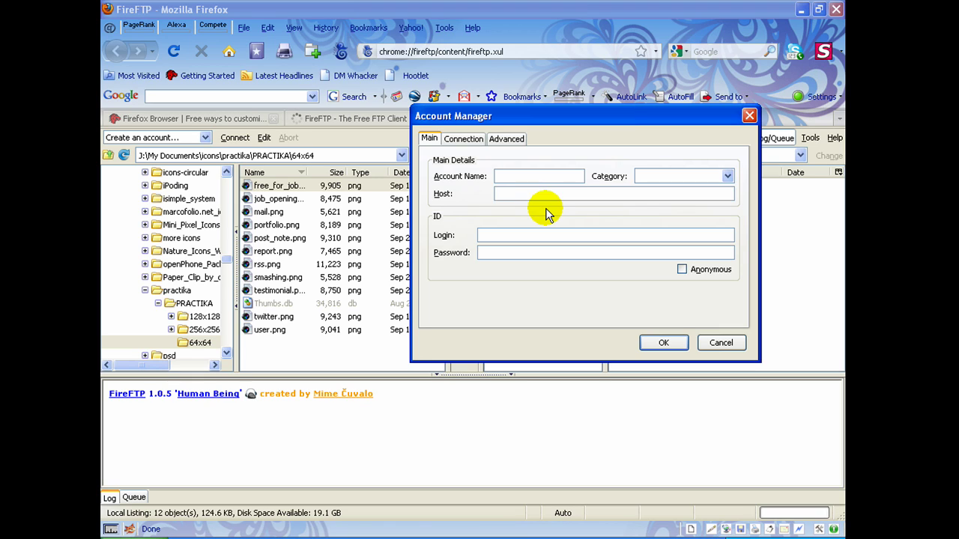
text(genesisblogging)
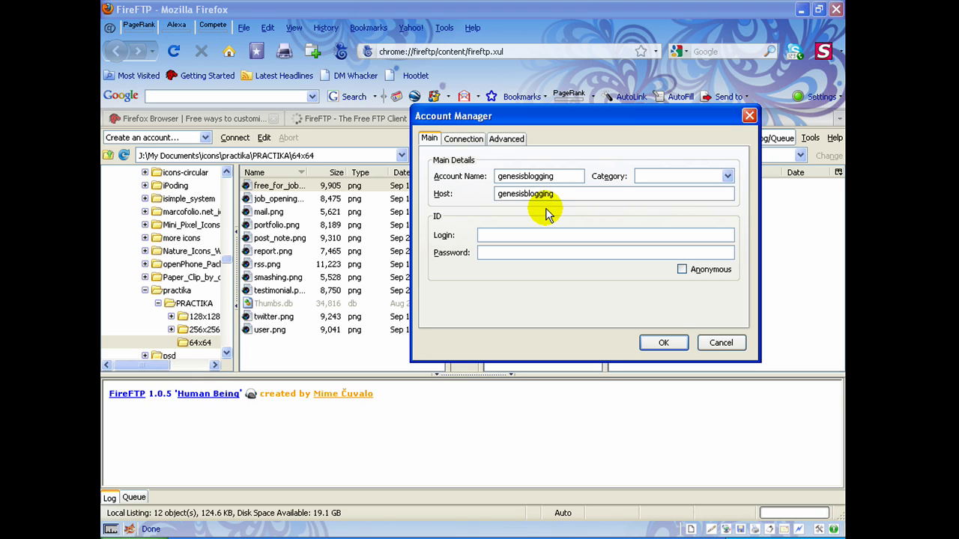
text(.com)
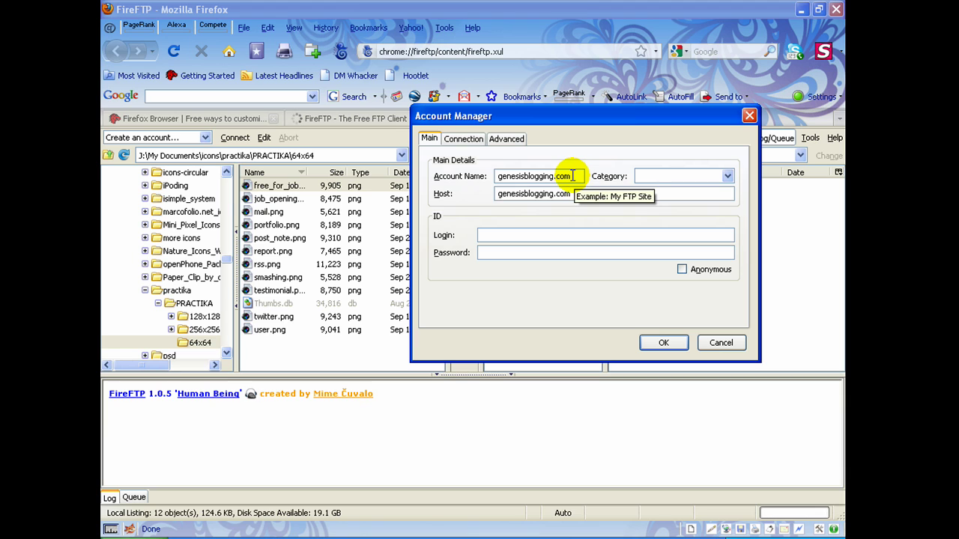
key(Return)
click(206, 138)
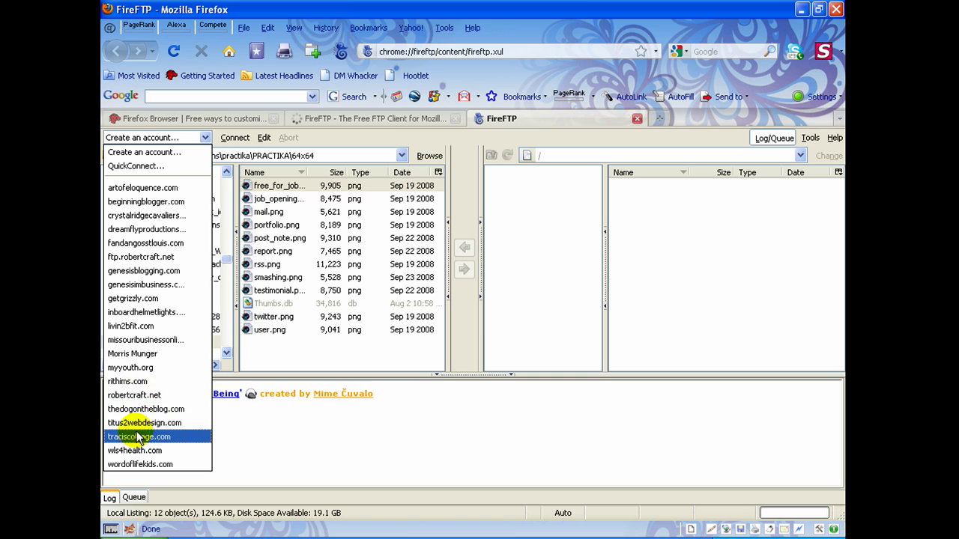
click(204, 138)
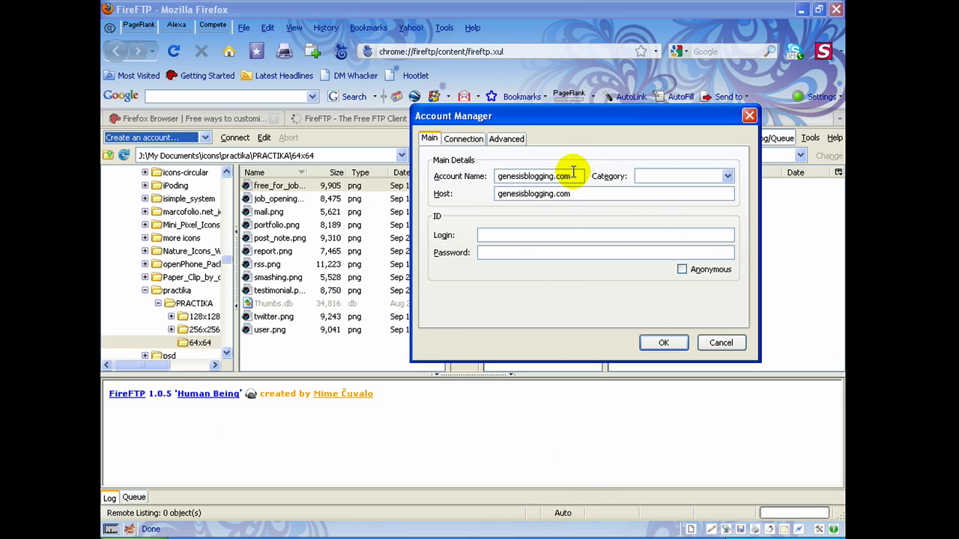
Change the new account's name to Genesis Blogging
drag(571, 176, 460, 177)
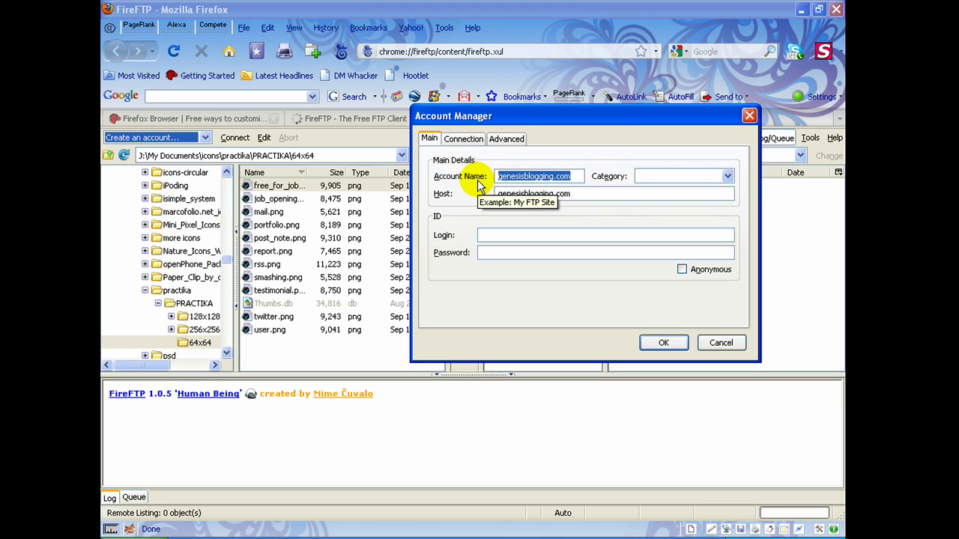
text(Genesis B)
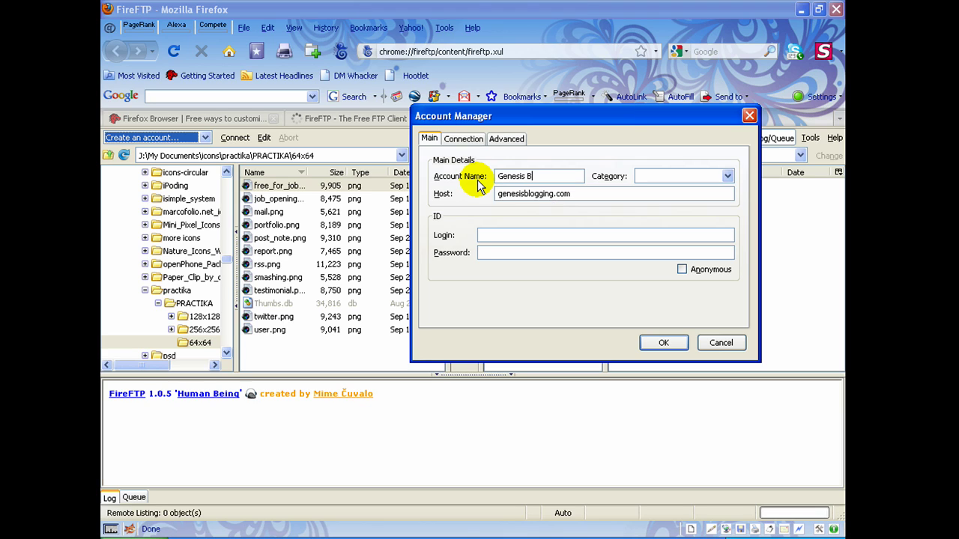
text(logging)
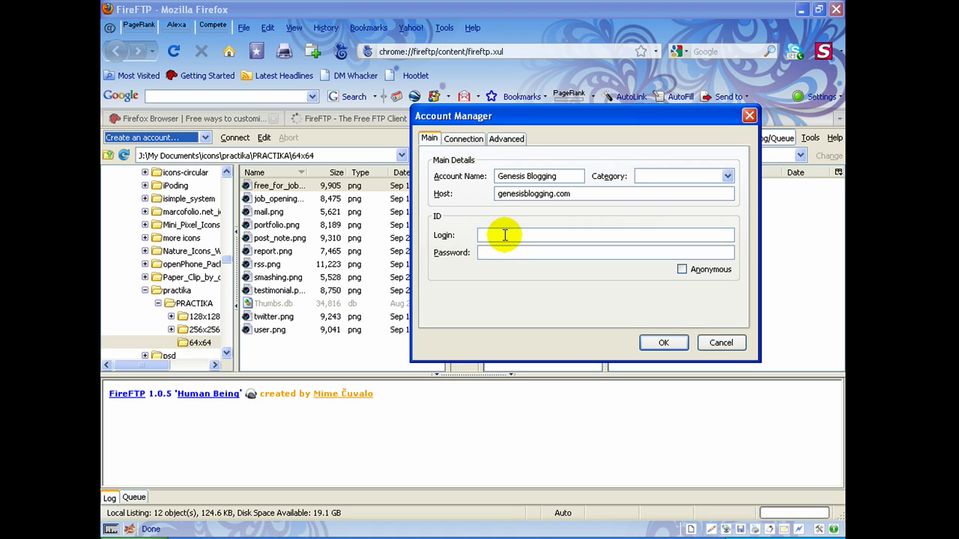
Fill in the new account's login name and password
click(504, 236)
text(username)
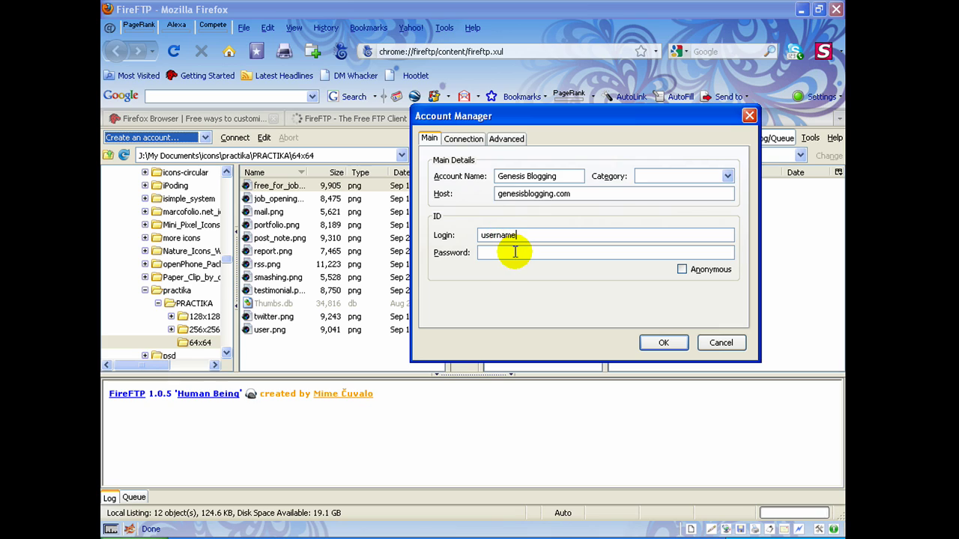
click(514, 253)
text(passwor)
Review the new account's connection and advanced settings, and discard the account without saving
click(462, 141)
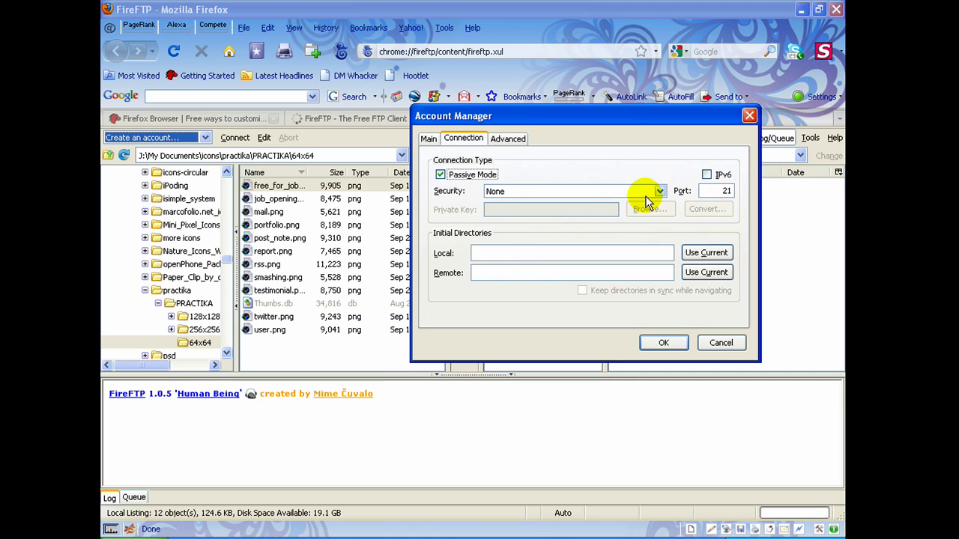
click(473, 178)
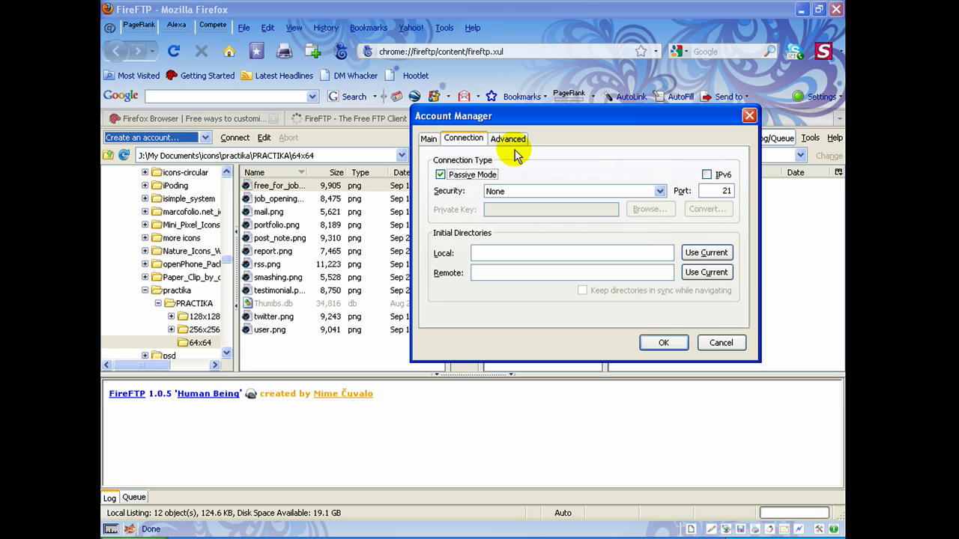
click(514, 145)
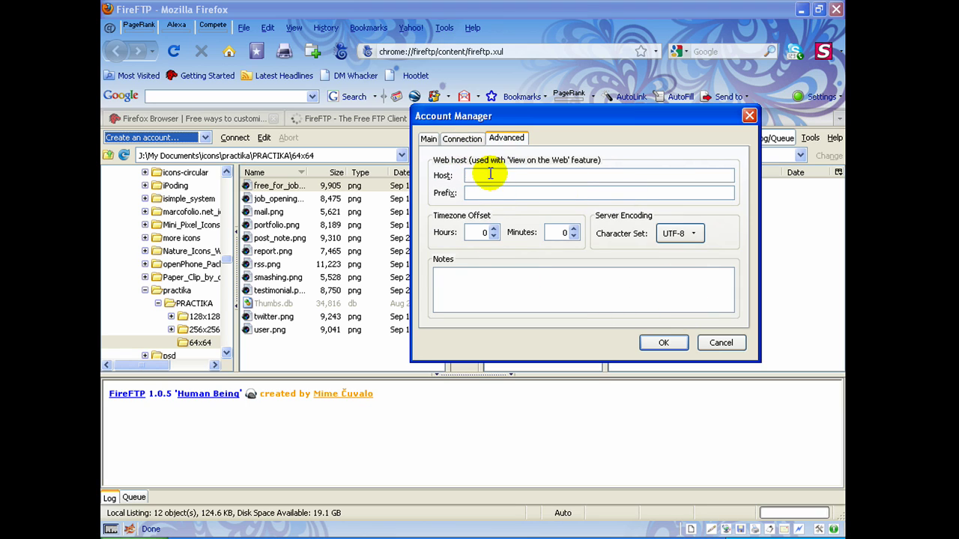
click(471, 142)
click(429, 139)
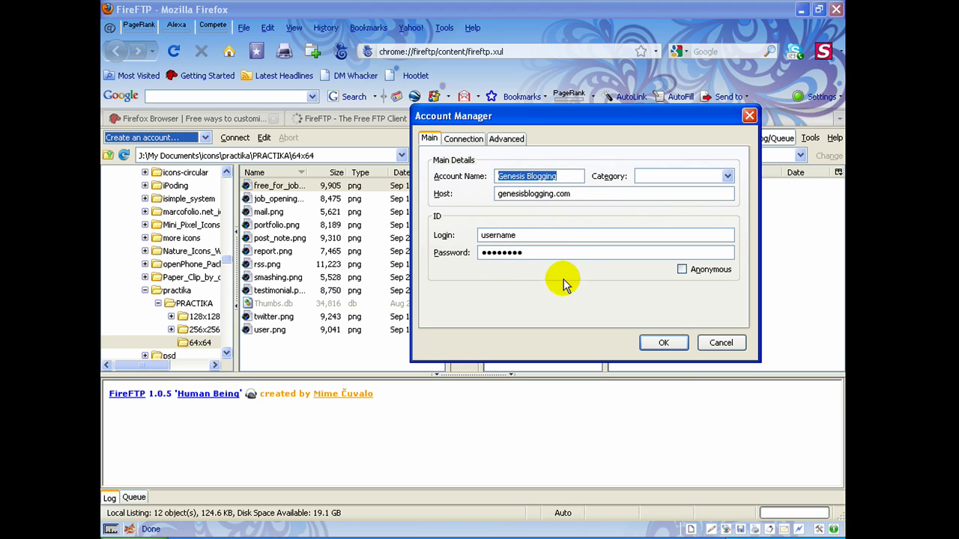
click(720, 342)
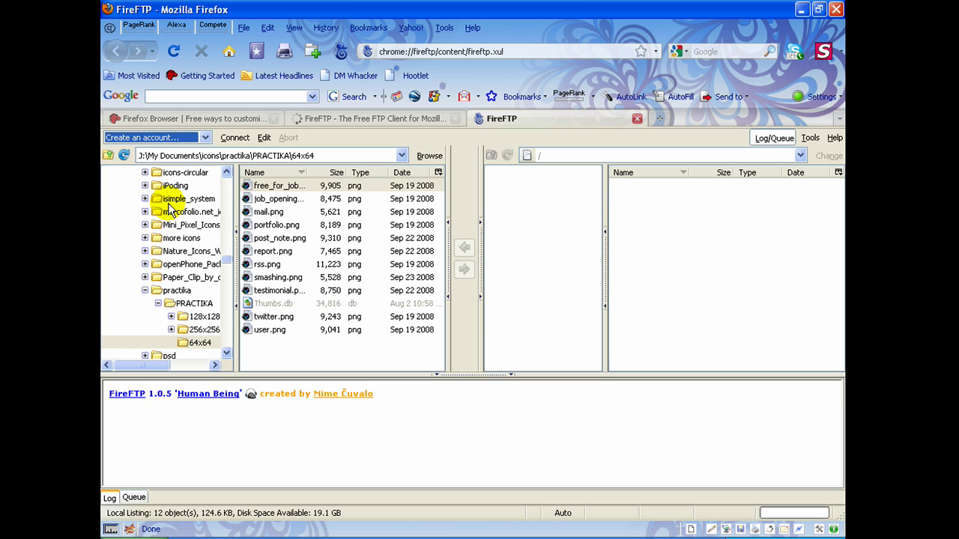
Connect to the saved genesisblogging.com account and open the public_html folder on the server
click(204, 138)
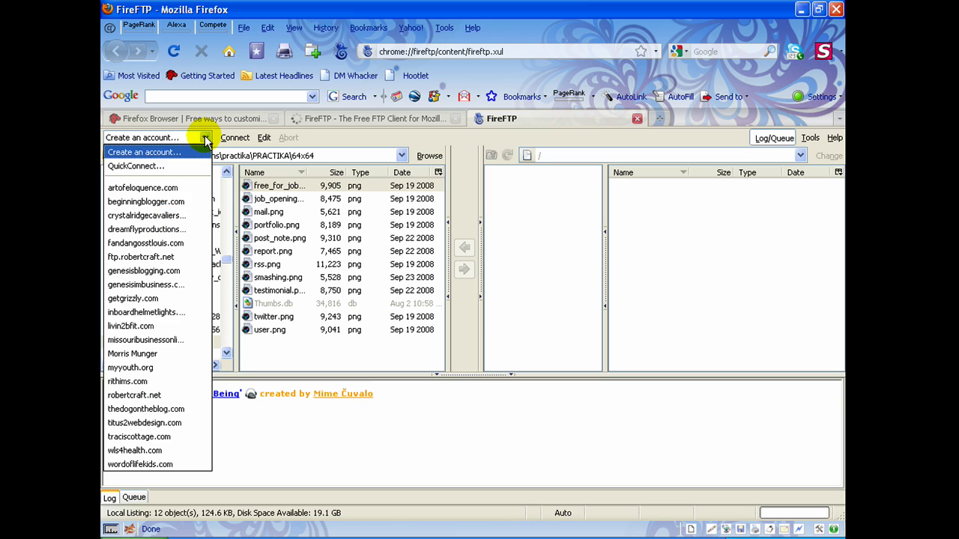
click(170, 271)
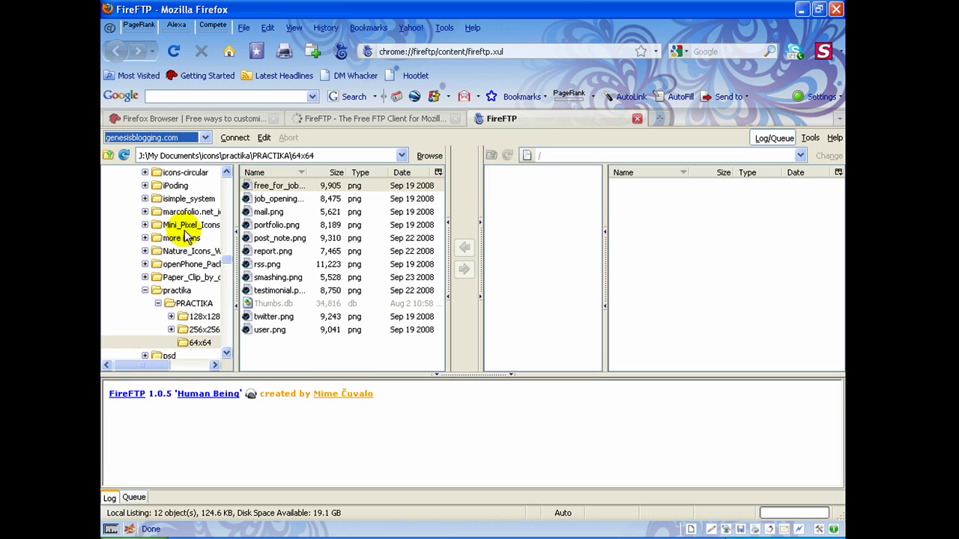
click(229, 140)
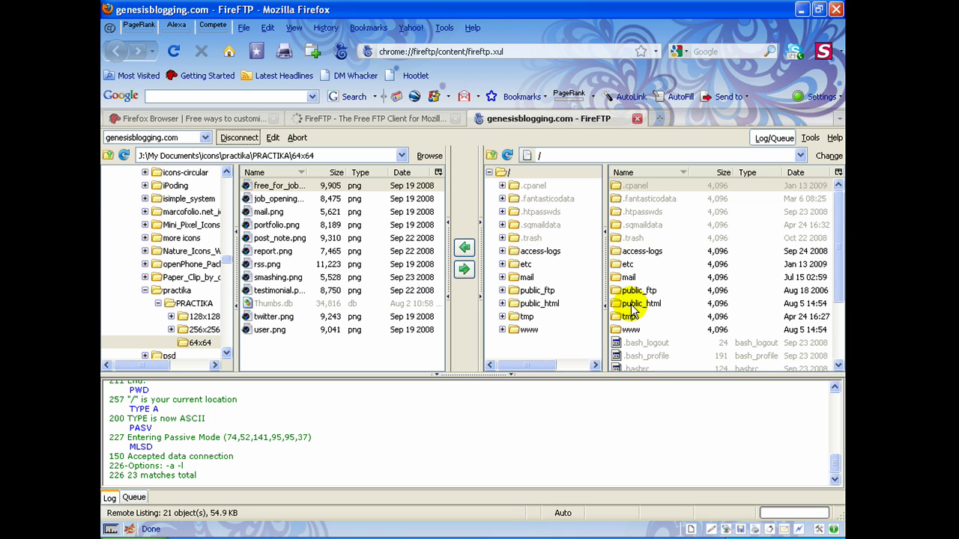
click(633, 307)
double_click(633, 307)
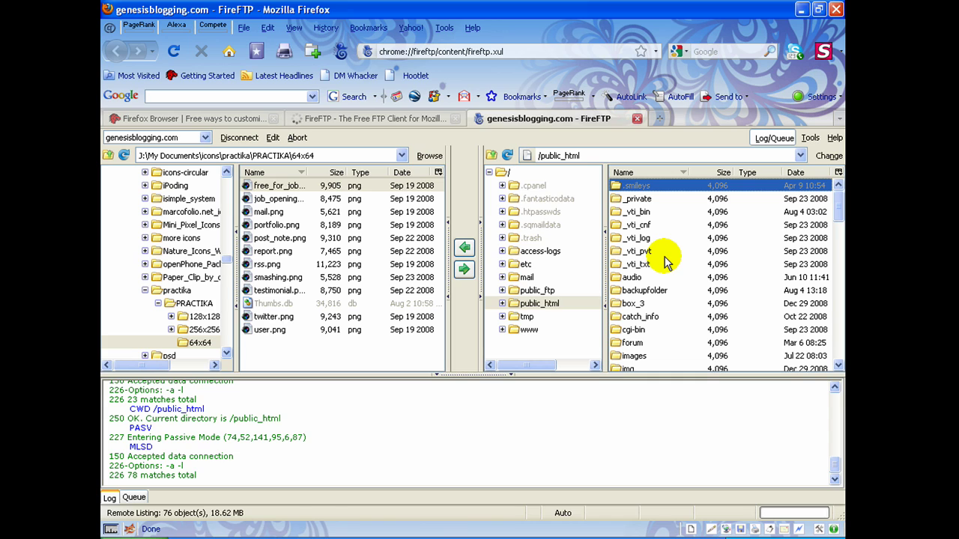
Switch the local side to the folder J:\My Webs\Genesis Blogging, dismissing the folder browsing dialog
click(326, 338)
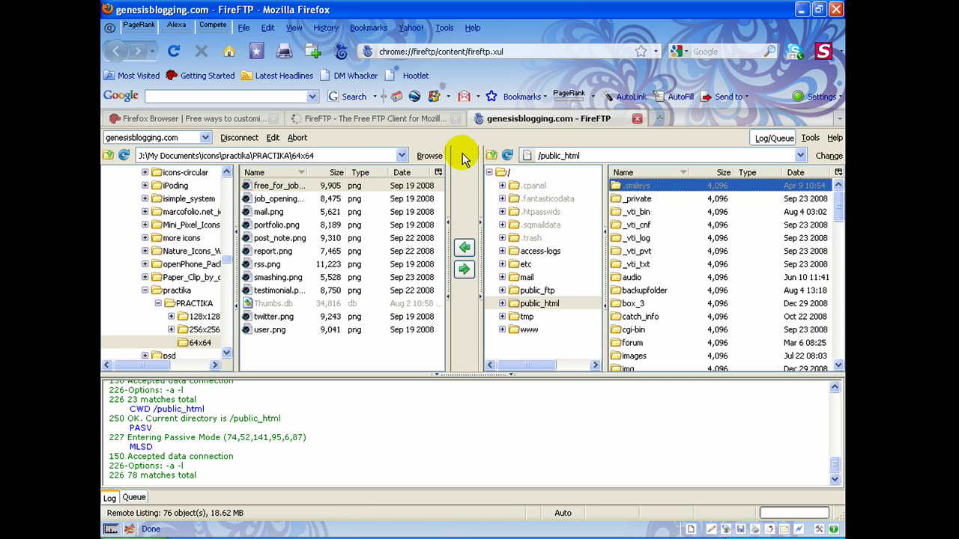
click(428, 155)
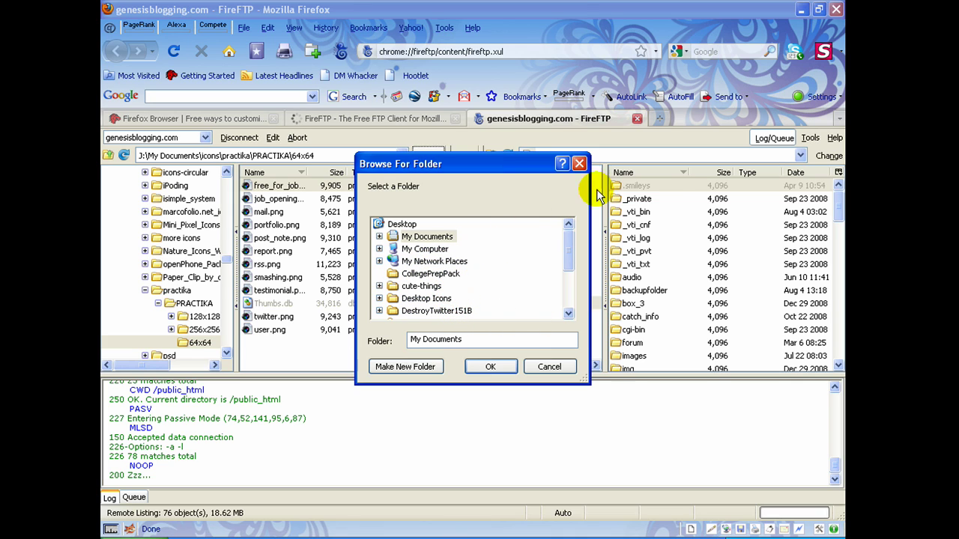
click(550, 369)
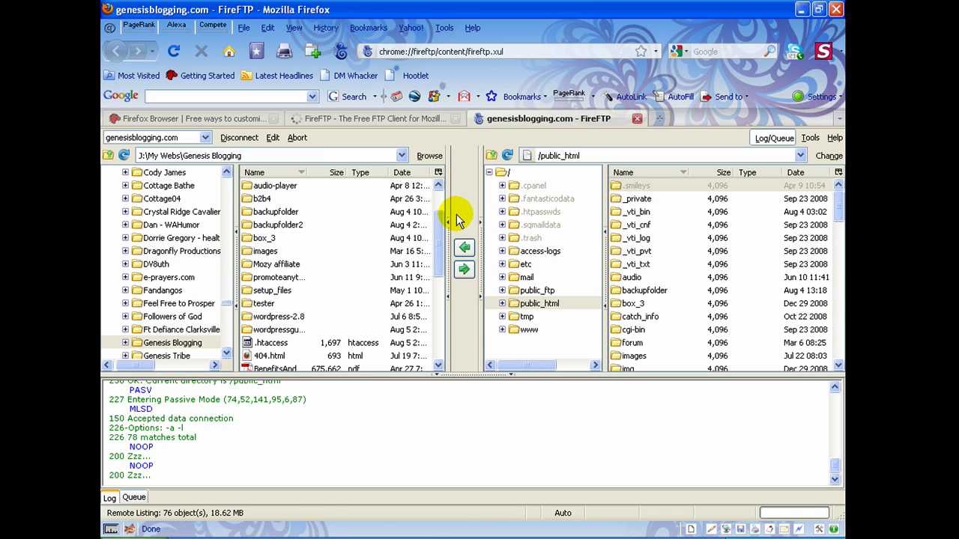
Look inside the local tester folder and go back up to the Genesis Blogging folder
click(250, 307)
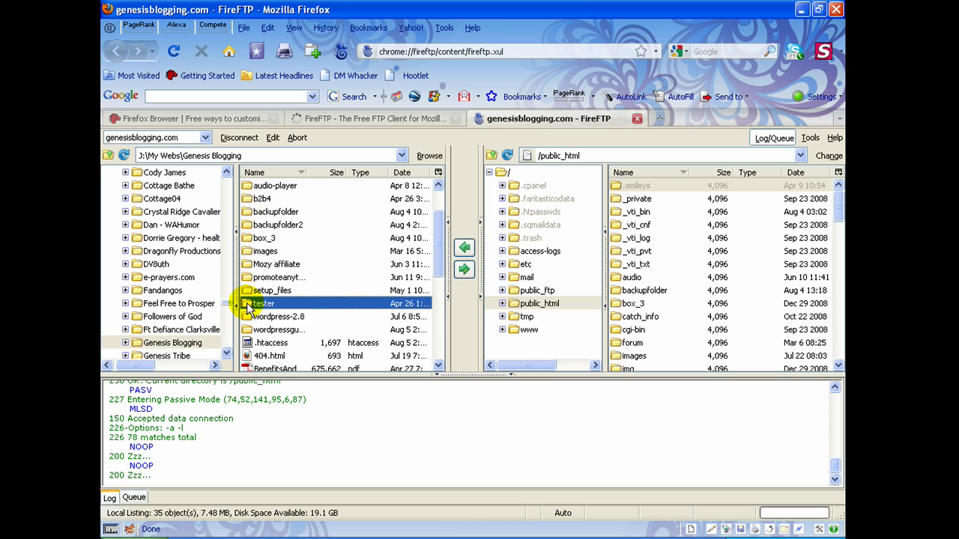
double_click(250, 307)
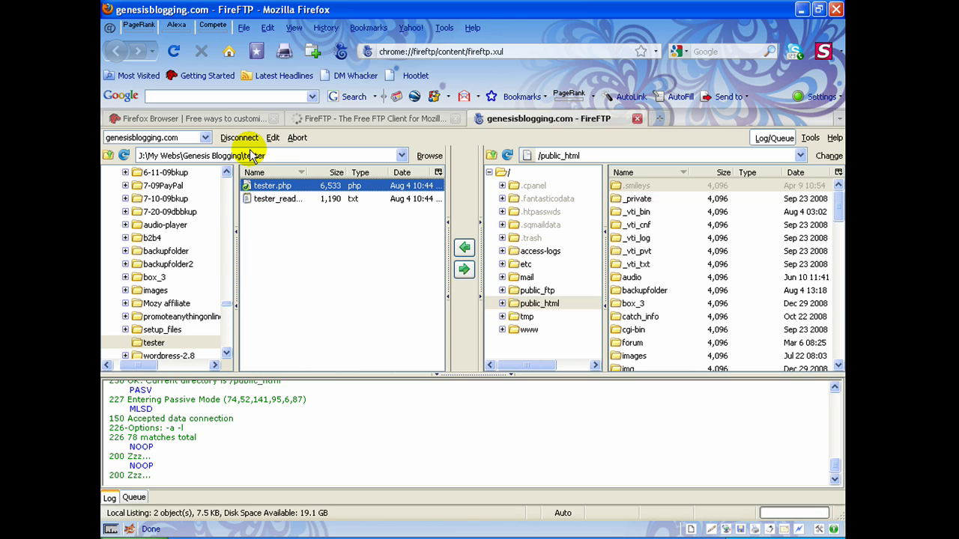
click(108, 157)
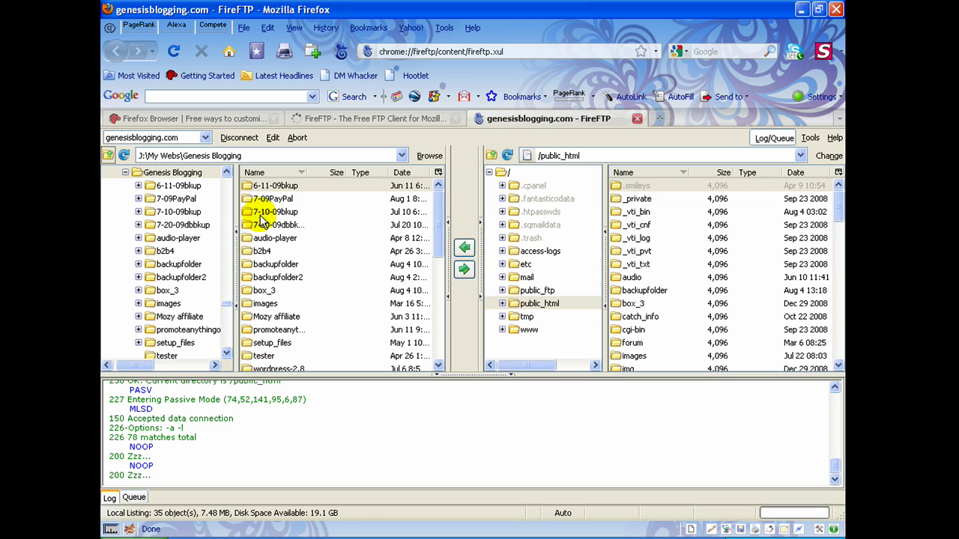
Upload the local tester folder to /public_html on the server, overwriting all existing files
click(258, 356)
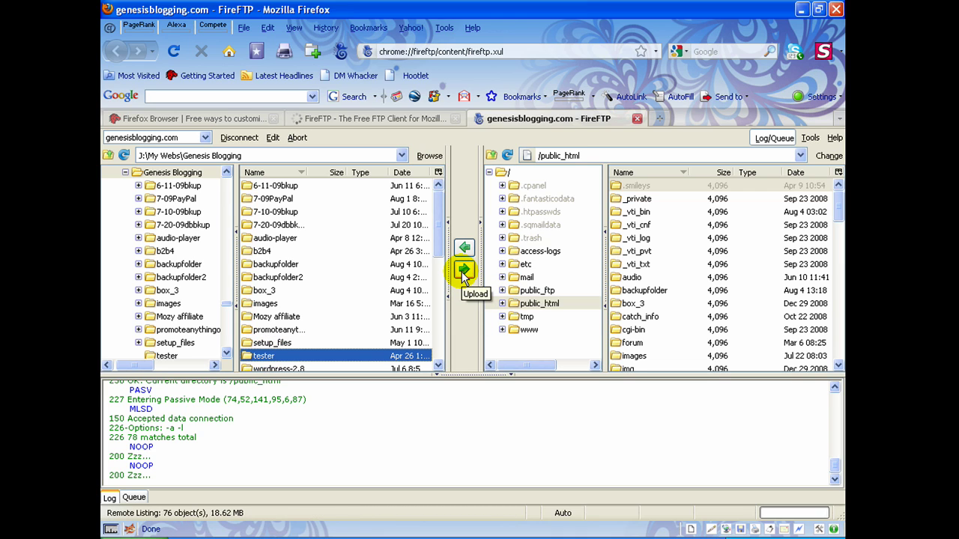
click(411, 353)
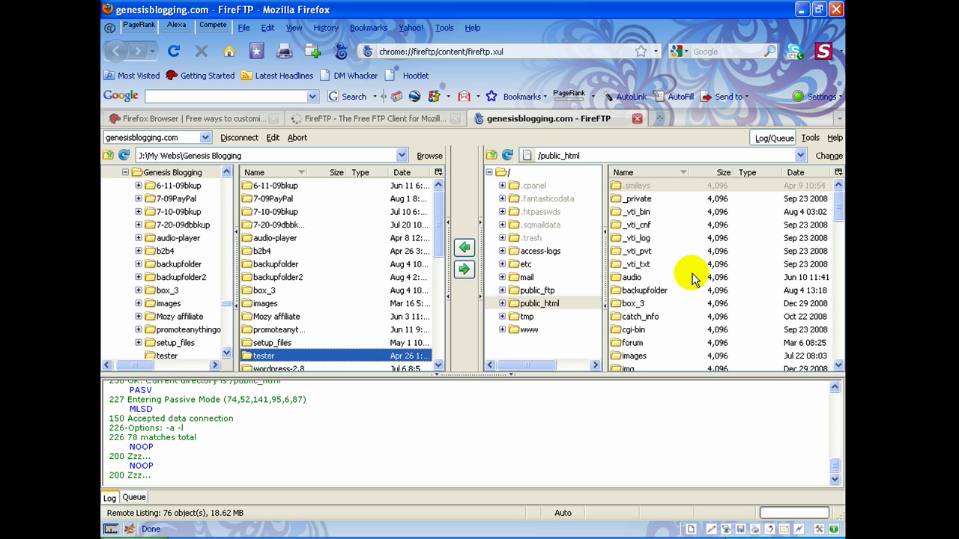
click(469, 271)
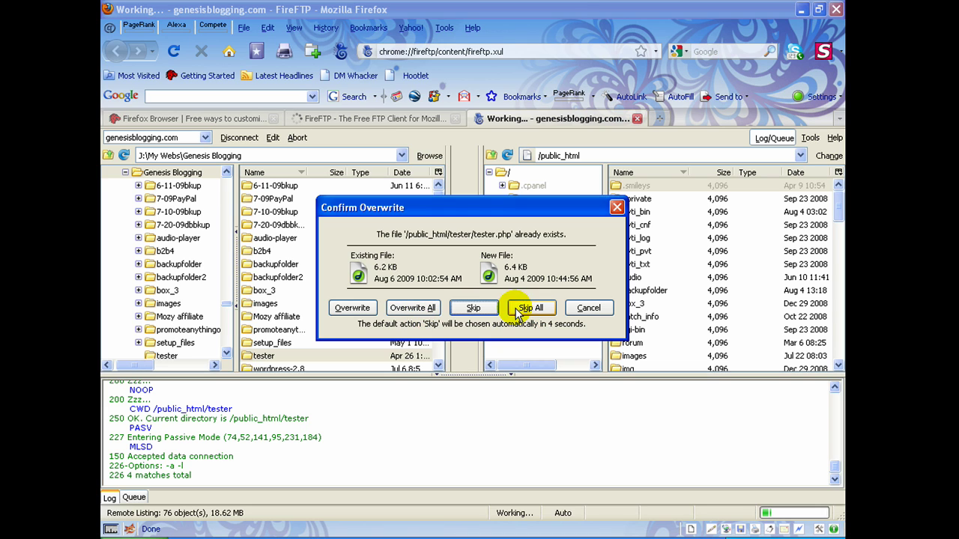
click(414, 308)
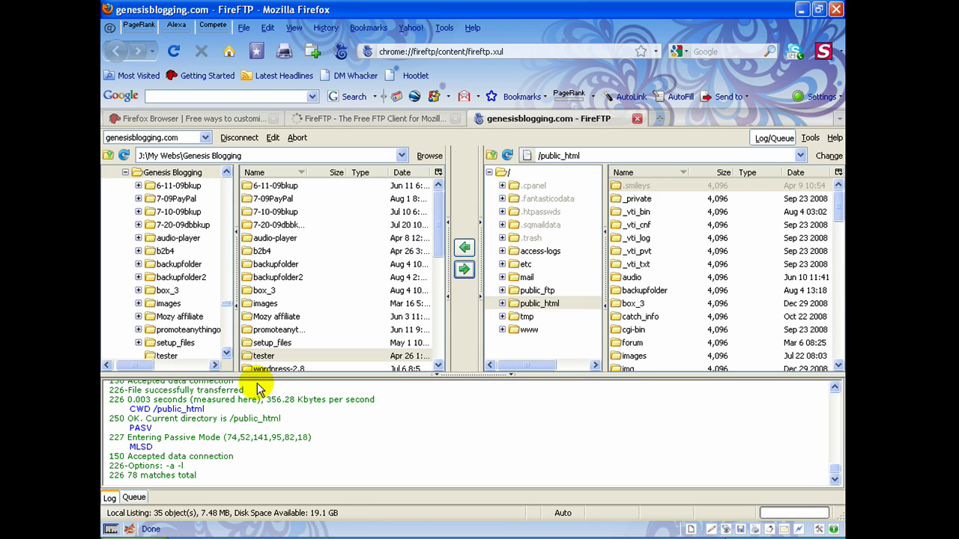
Open the tester folder both locally and under /public_html on the server
double_click(249, 357)
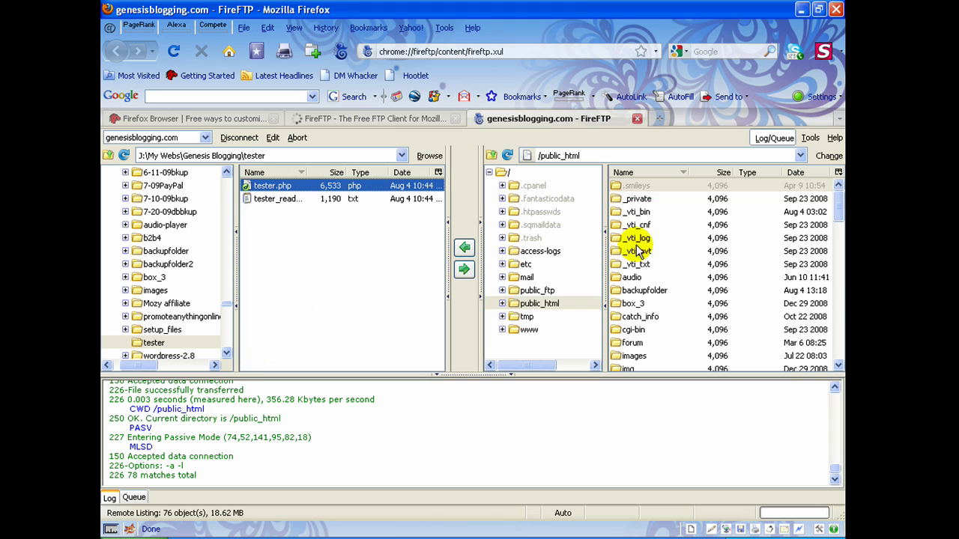
click(839, 352)
click(839, 352)
click(839, 352)
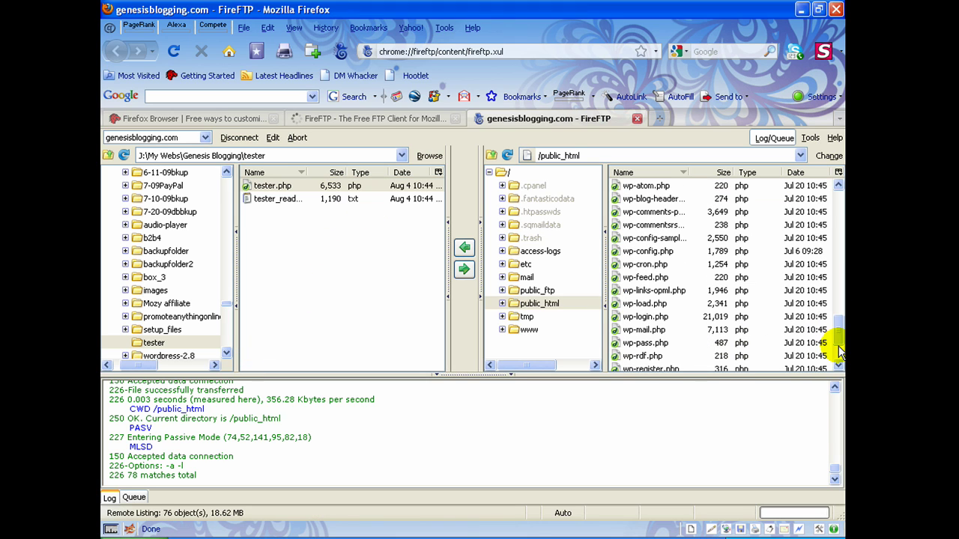
scroll(708, 240, up, 10)
scroll(710, 244, up, 6)
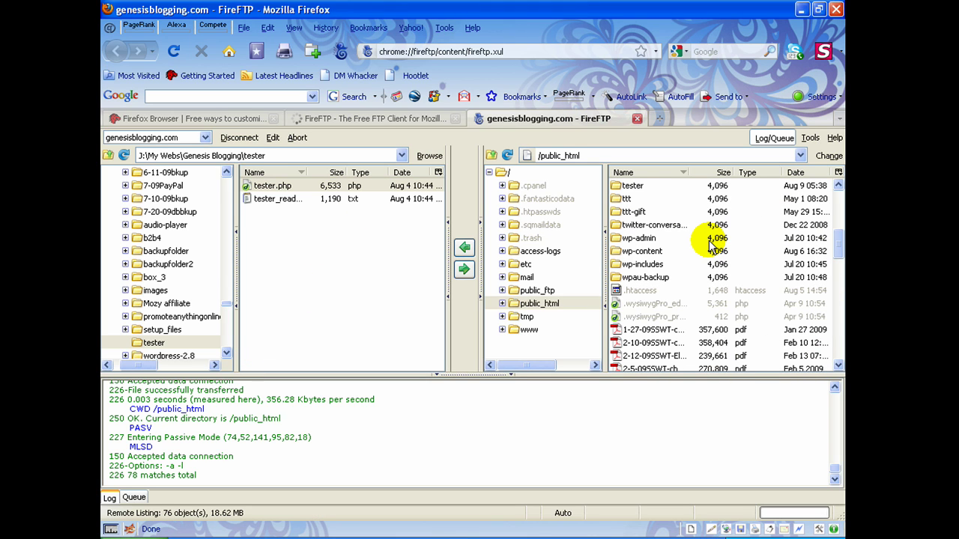
double_click(632, 185)
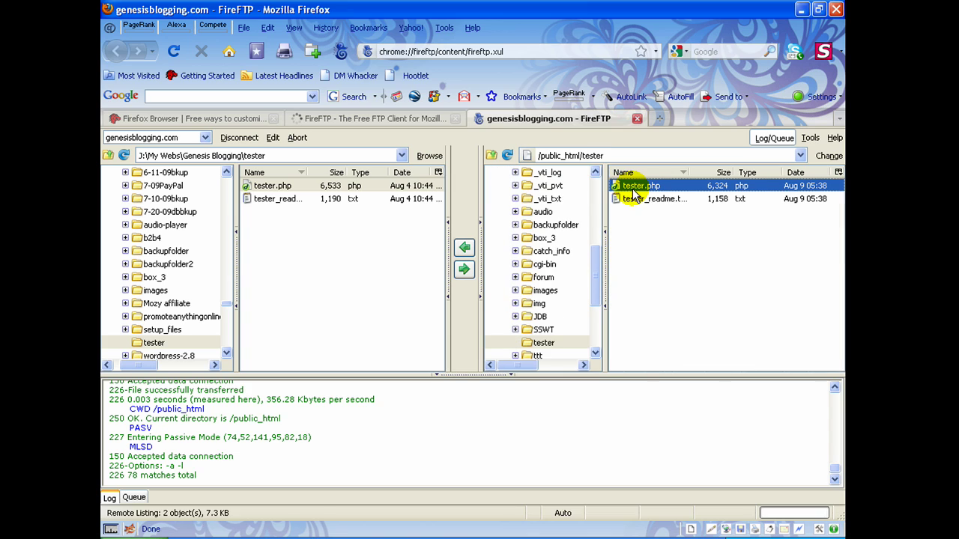
Upload the tester readme text file over the server's copy, and return both sides to their parent folders
click(268, 201)
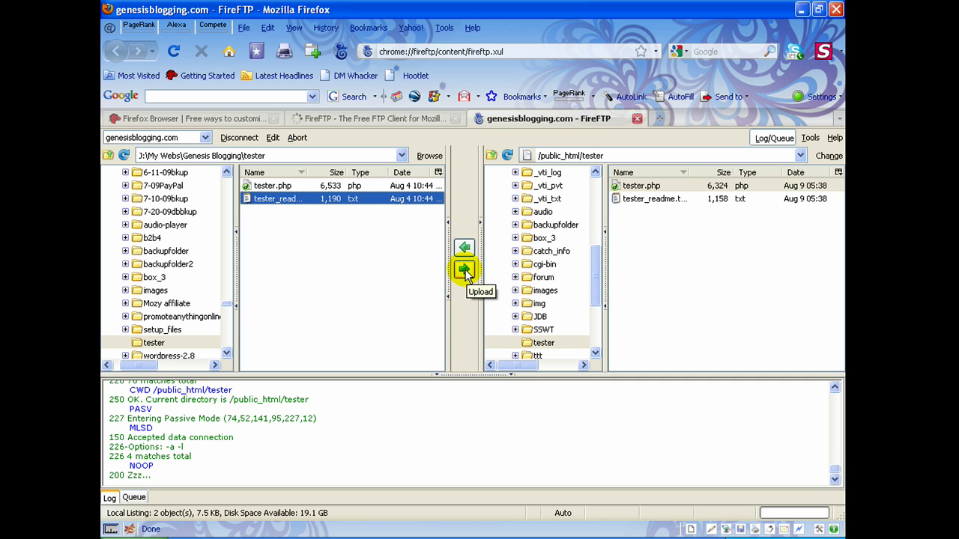
click(464, 271)
click(347, 308)
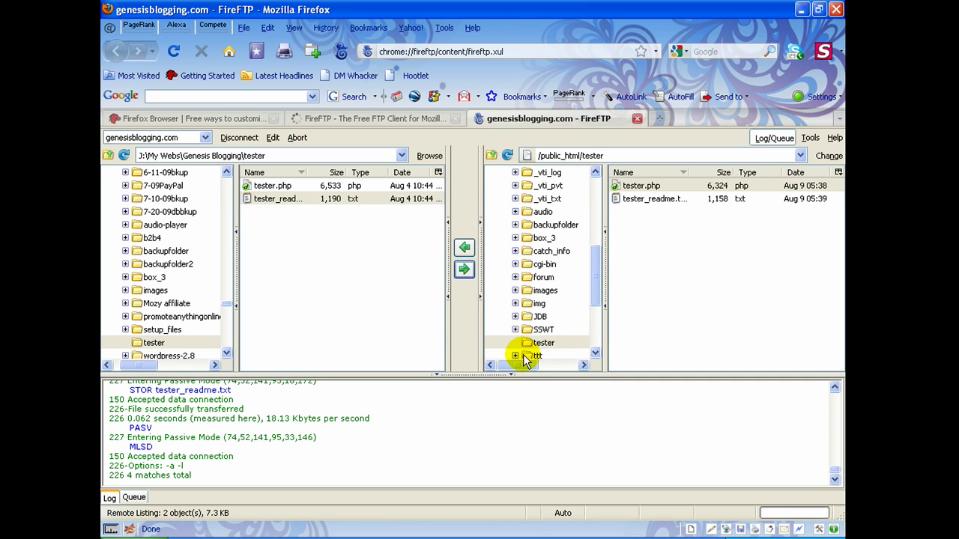
click(490, 156)
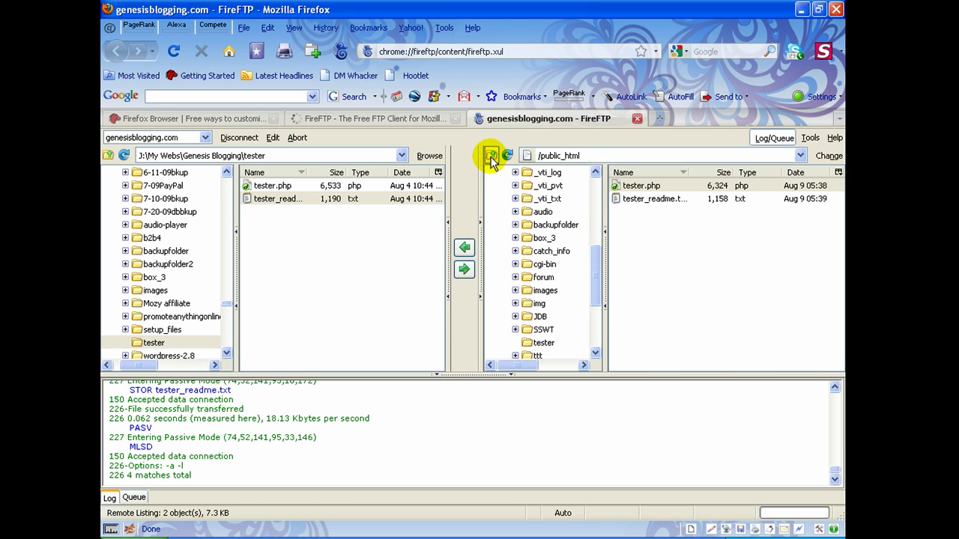
click(109, 155)
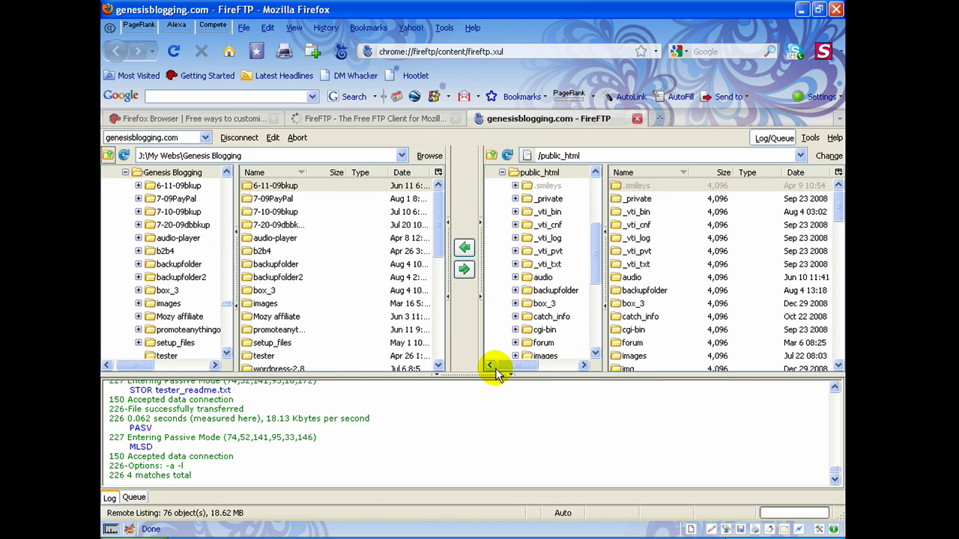
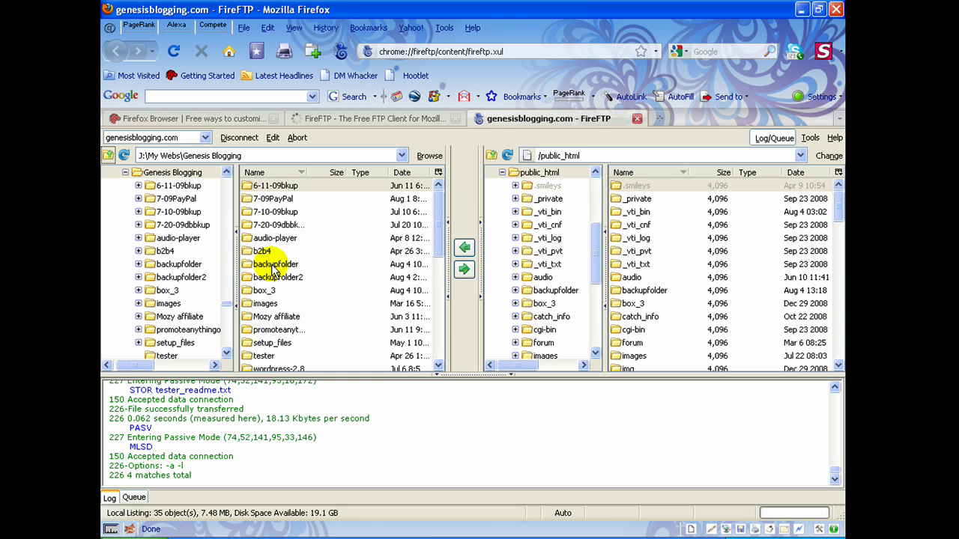
Create a directory named backupfolder3 in the local Genesis Blogging folder and open it
right_click(274, 270)
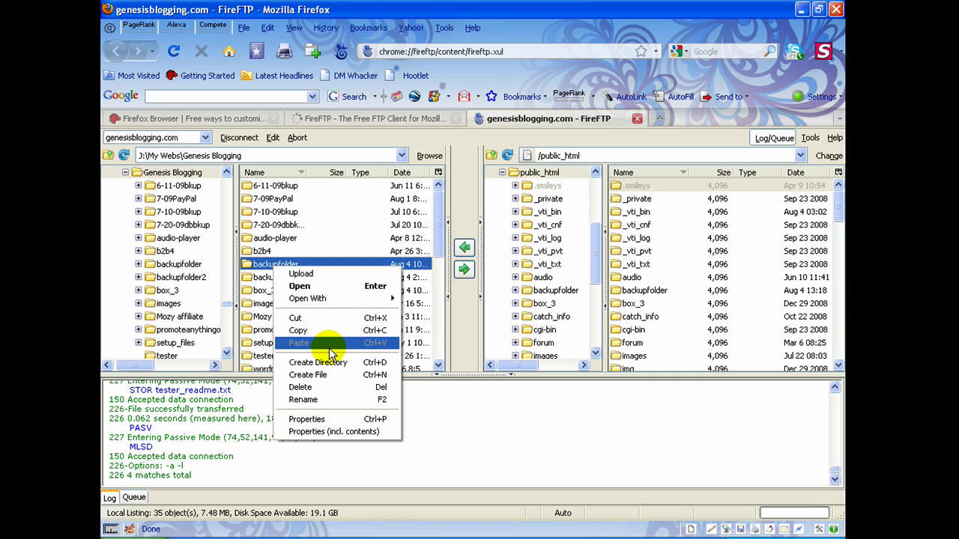
right_click(680, 266)
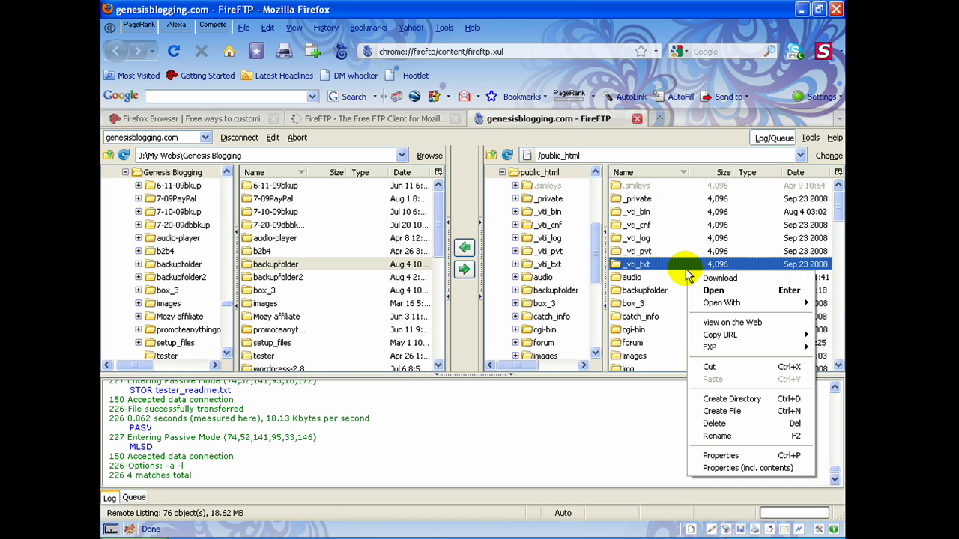
right_click(335, 271)
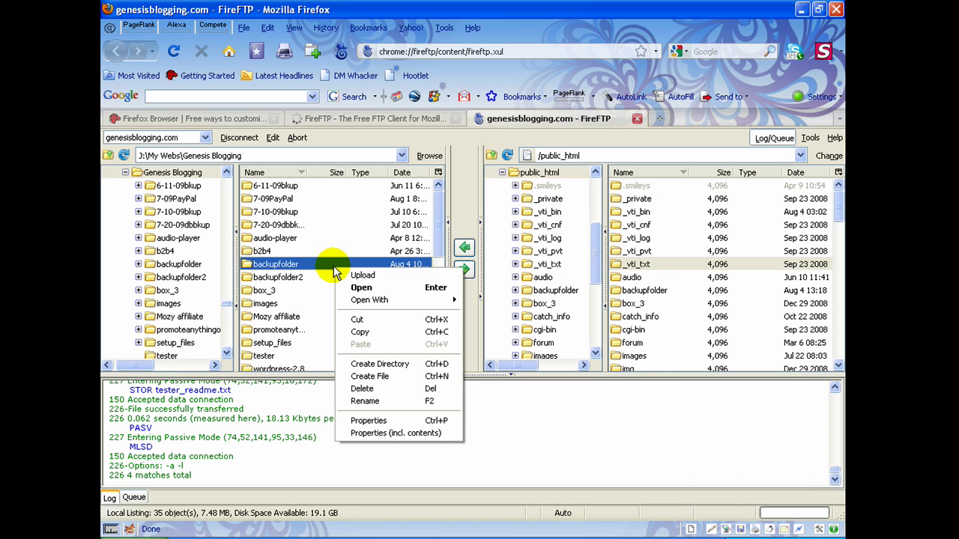
click(378, 363)
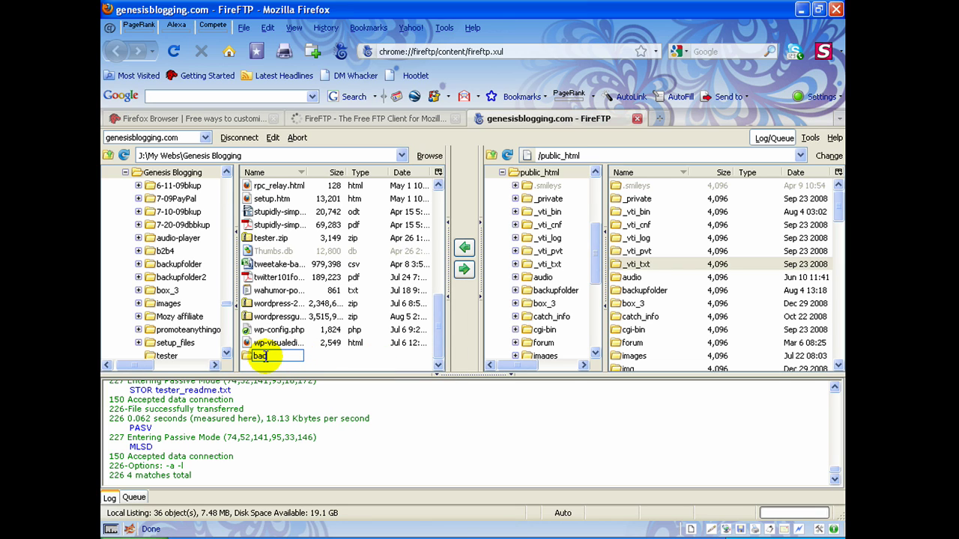
text(backupfolder3)
key(Return)
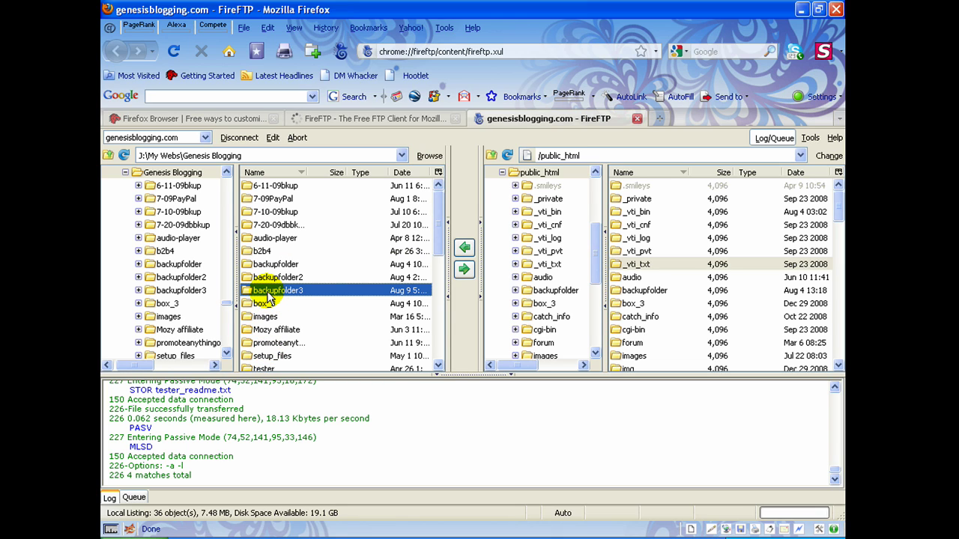
double_click(267, 294)
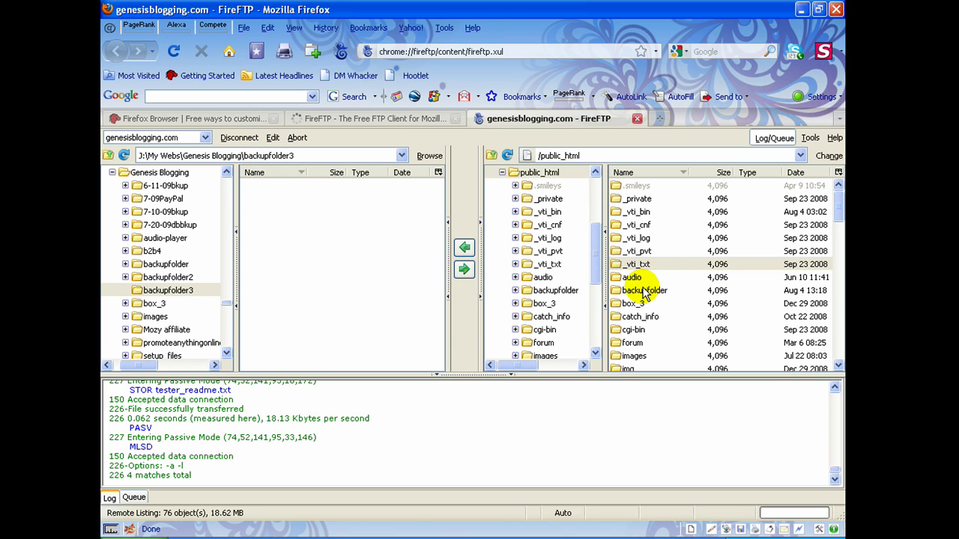
Select the whole range from the catch_info folder through xmlrpc.php in the server's public_html folder
click(636, 319)
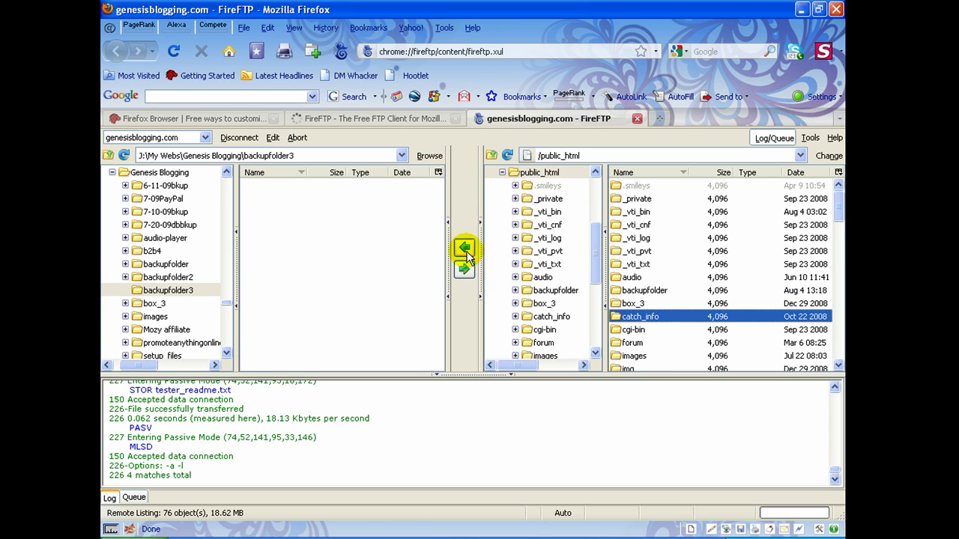
click(307, 245)
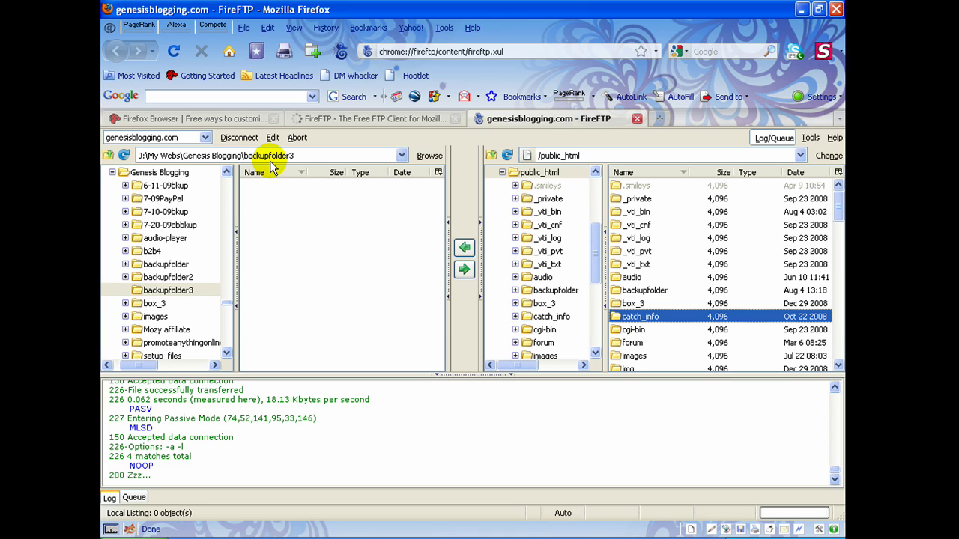
click(838, 366)
click(838, 367)
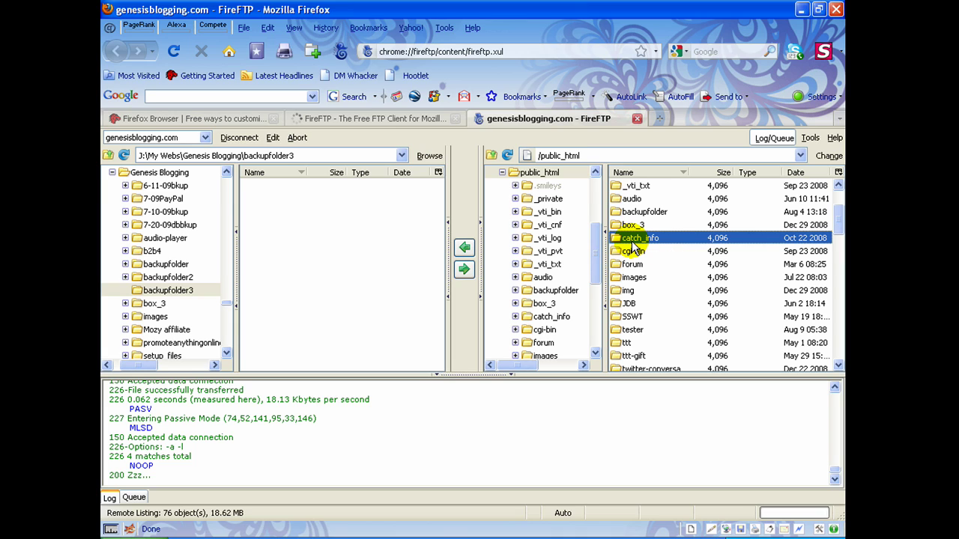
click(840, 350)
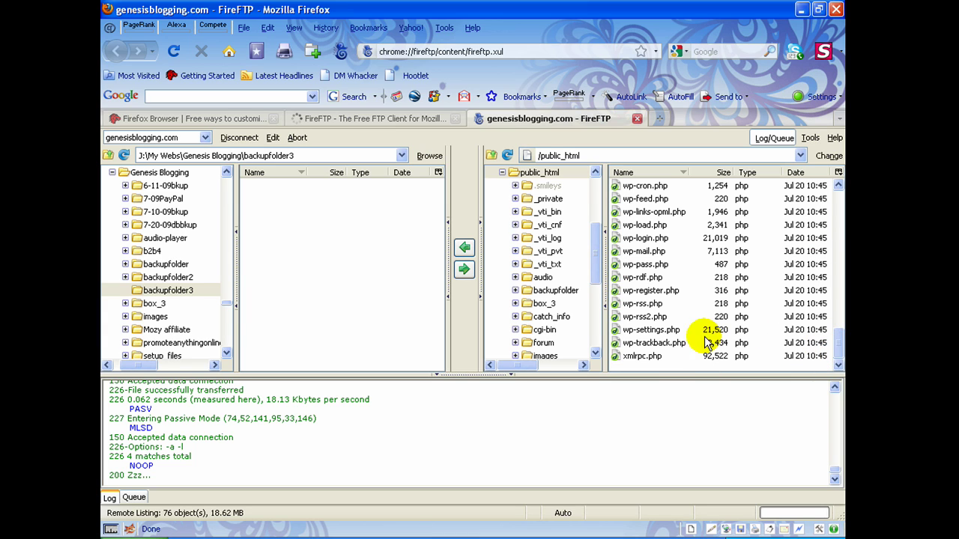
shift+click(656, 358)
click(839, 185)
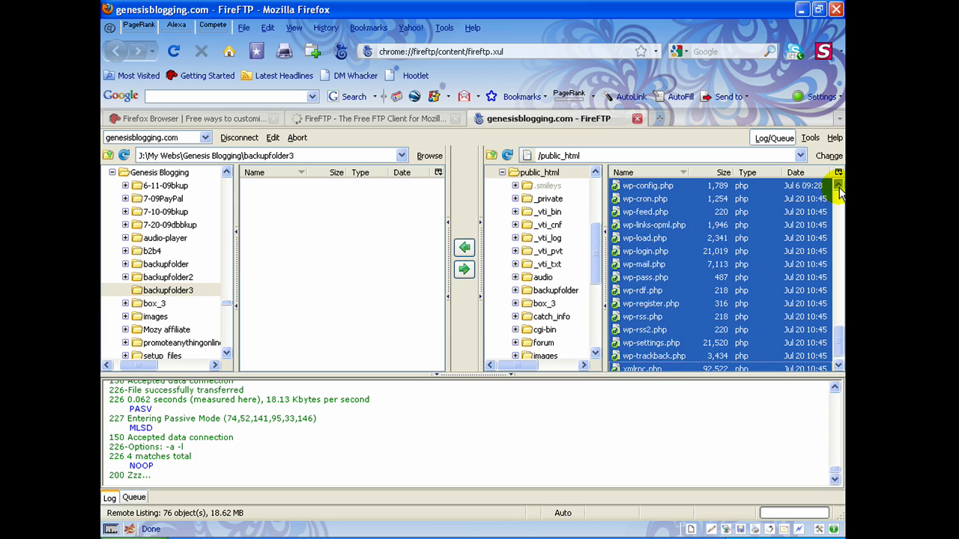
drag(838, 185, 838, 186)
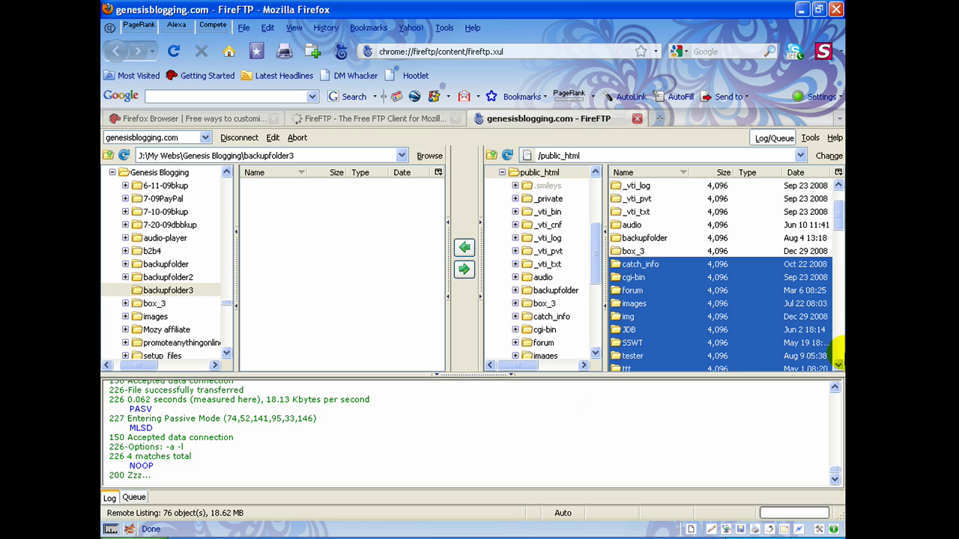
Select the separate server items cgi-bin, SSWT, ttt-gift, wp-content, wpau-backup, 404.html and the bigtime_commiss PDF in public_html
click(838, 365)
scroll(838, 365, down, 2)
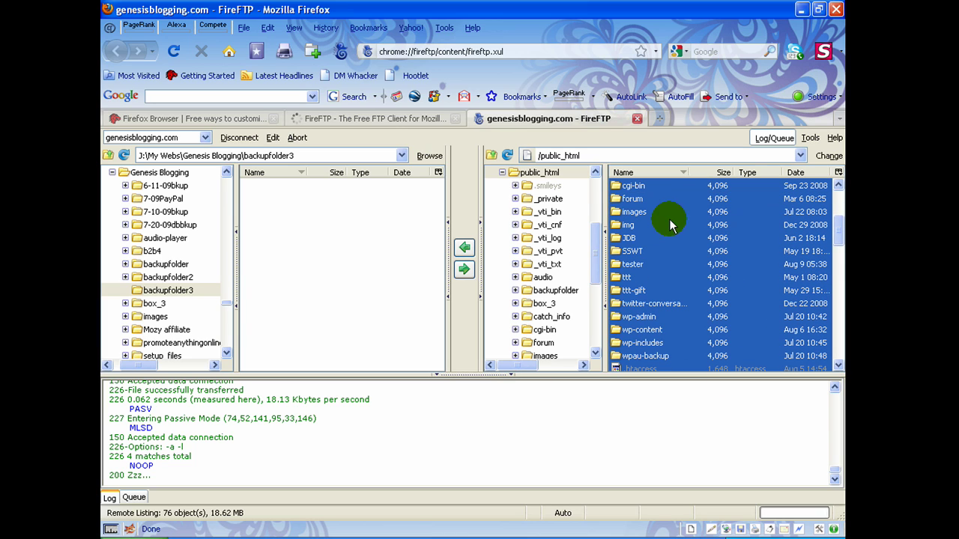
click(641, 191)
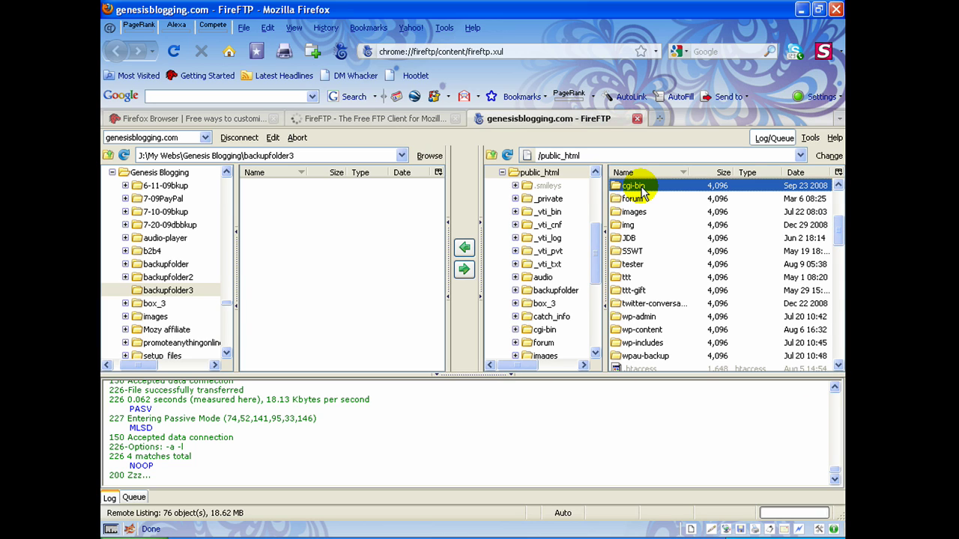
ctrl+click(636, 251)
ctrl+click(636, 291)
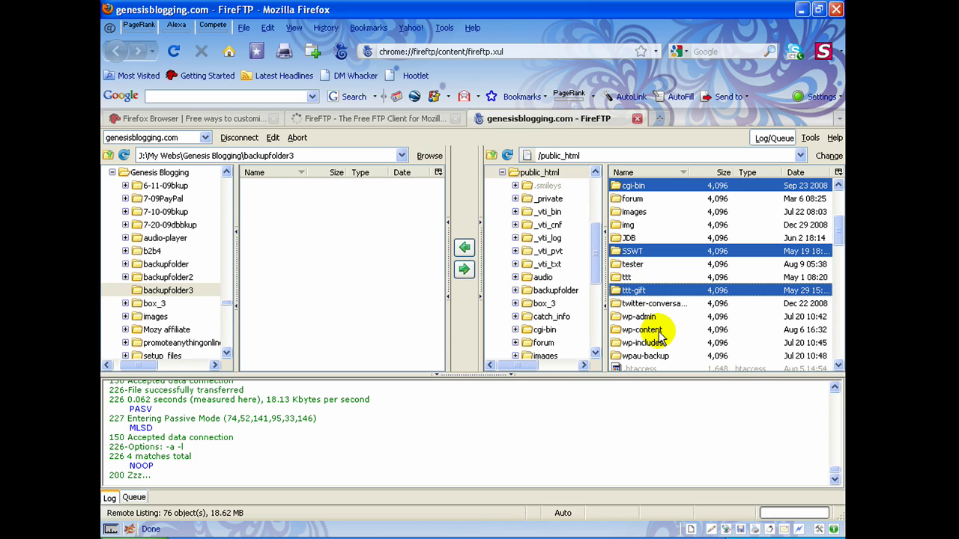
ctrl+click(644, 331)
ctrl+click(646, 357)
scroll(837, 364, down, 4)
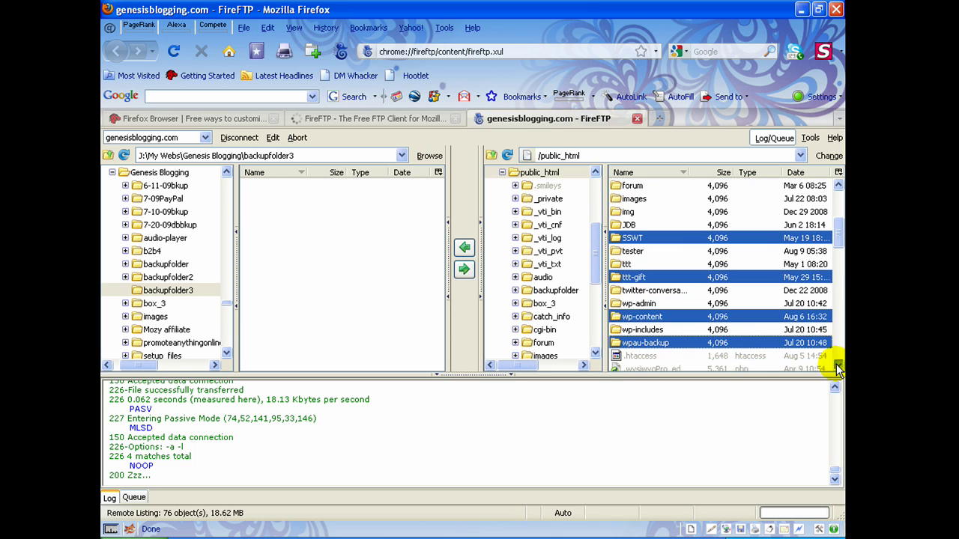
ctrl+click(645, 343)
ctrl+click(638, 318)
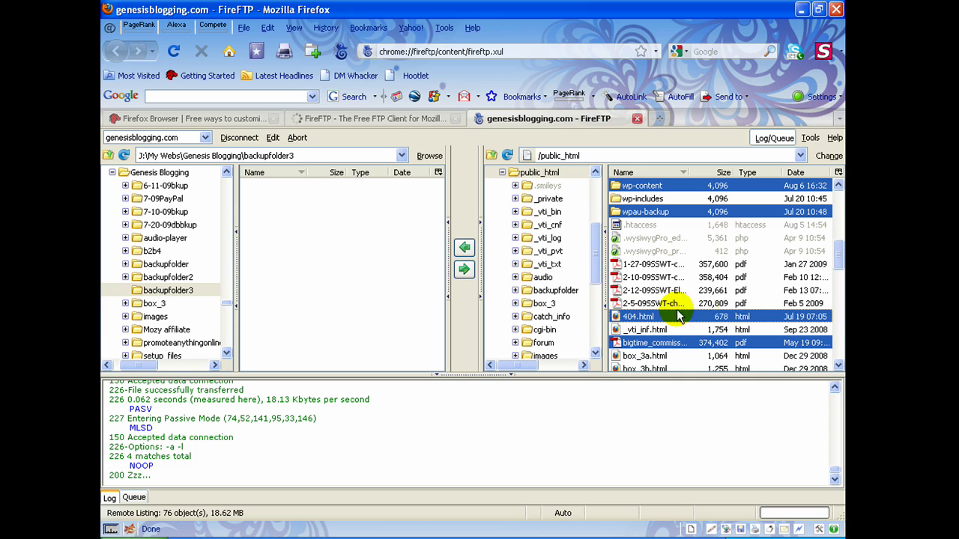
Select only the wpau-backup folder, the 2-5-09SSWT PDF, the bigtime_commiss PDF and box_3b.html on the server for download
click(643, 212)
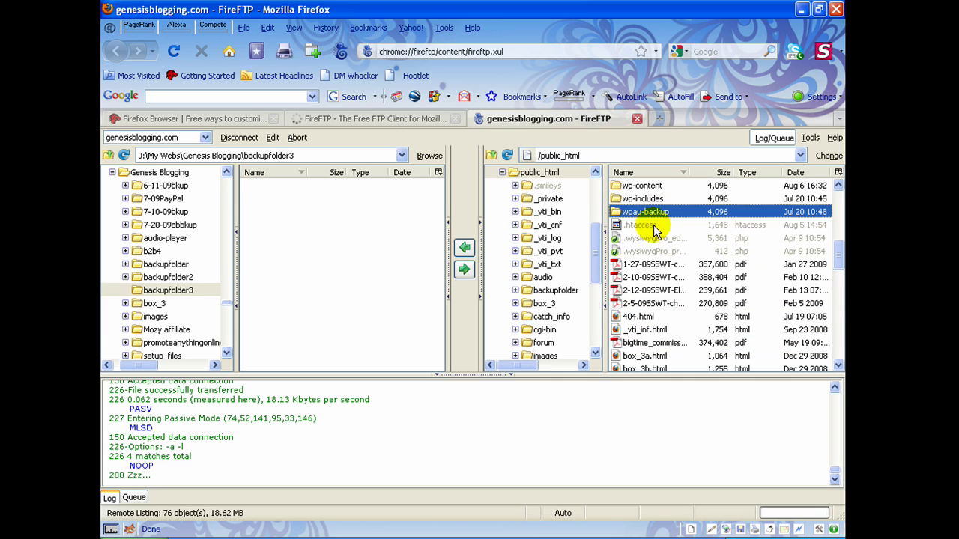
ctrl+click(664, 304)
ctrl+click(659, 343)
ctrl+click(658, 369)
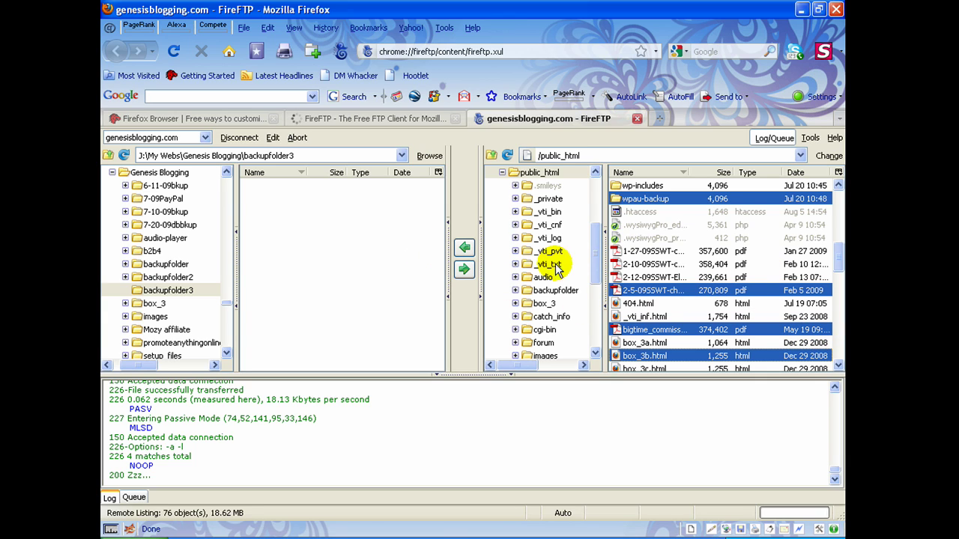
click(465, 248)
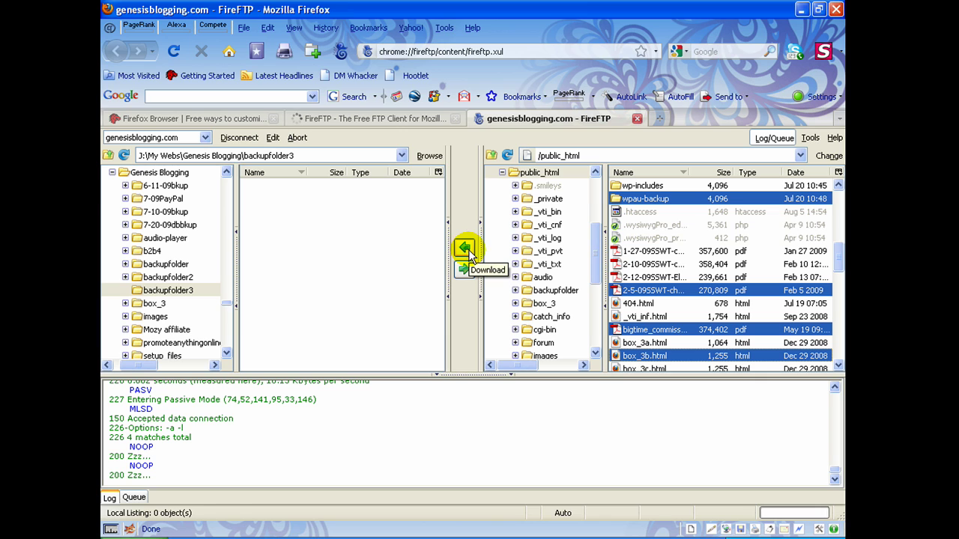
Examine the properties and permissions of the server's images folder in public_html, and its available file commands
click(838, 186)
click(838, 186)
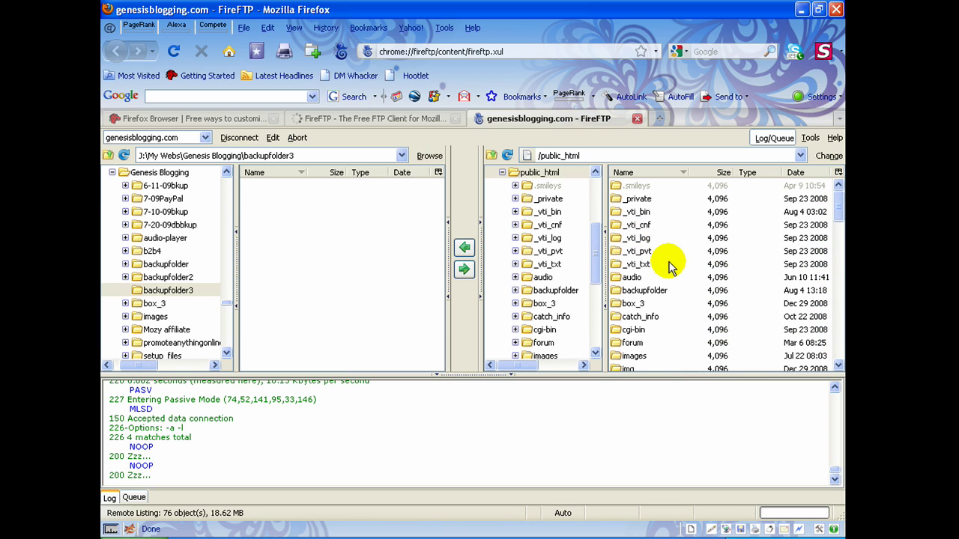
right_click(636, 358)
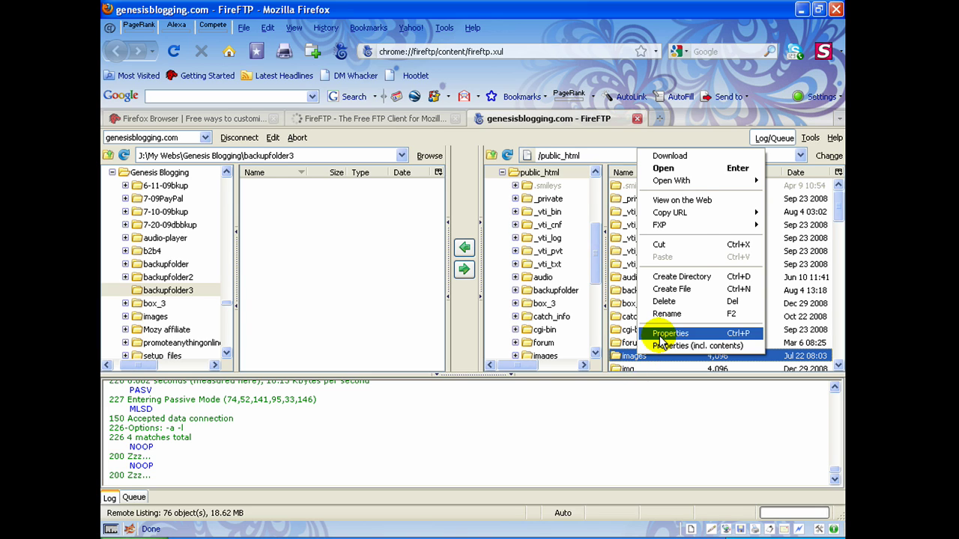
click(660, 334)
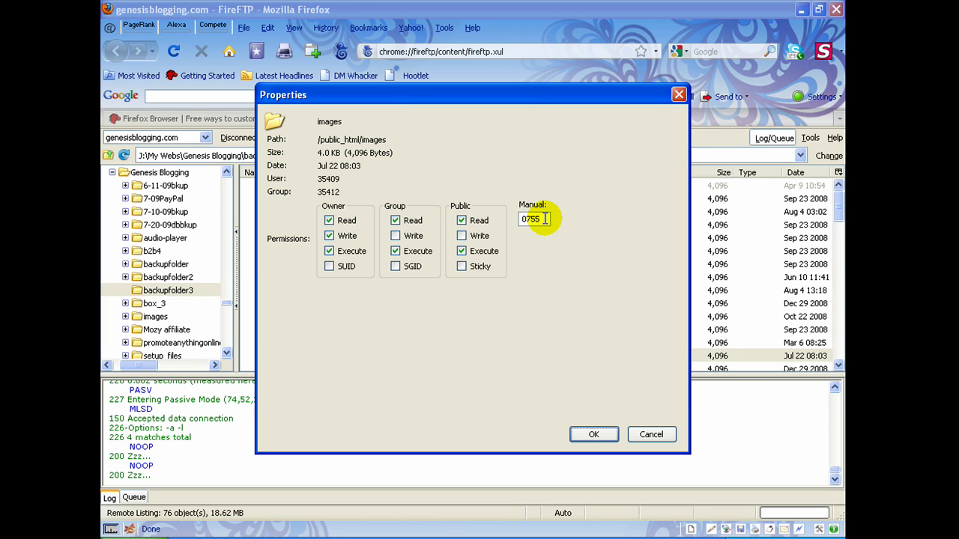
click(660, 436)
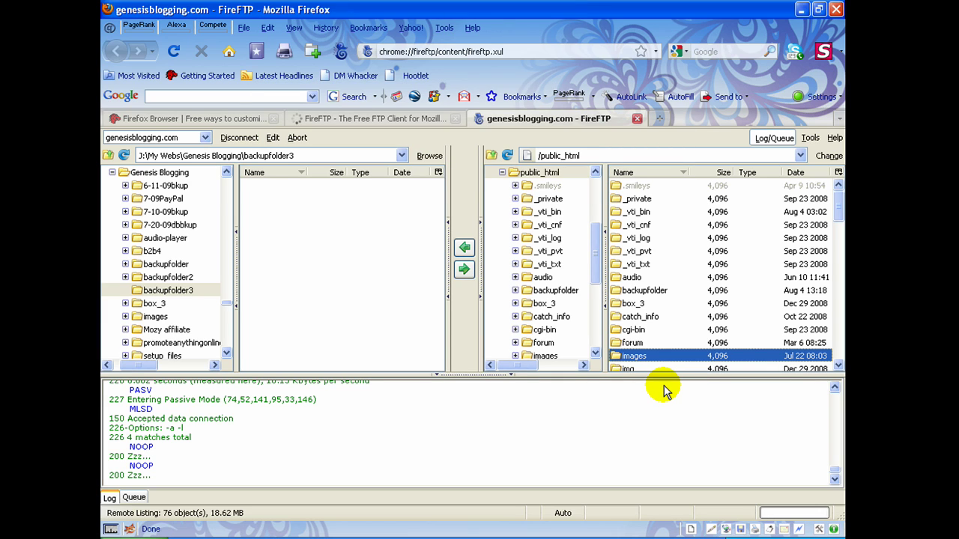
right_click(661, 359)
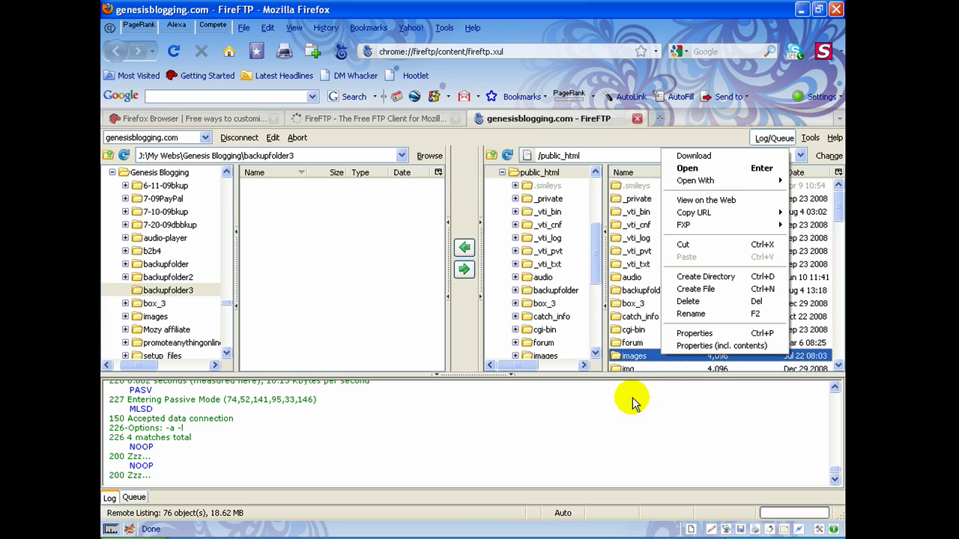
click(664, 402)
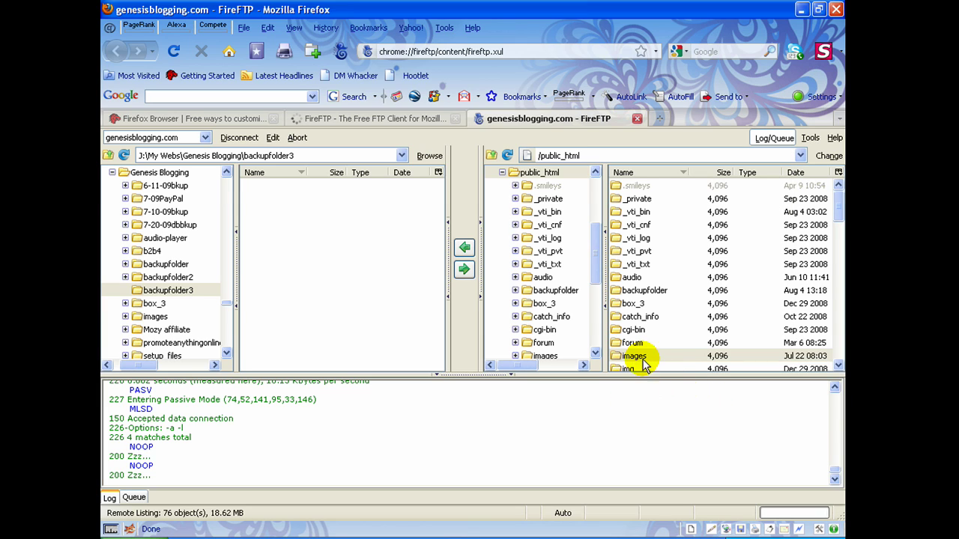
Review the General and Interface options of FireFTP and the main details of the genesisblogging.com account
click(810, 139)
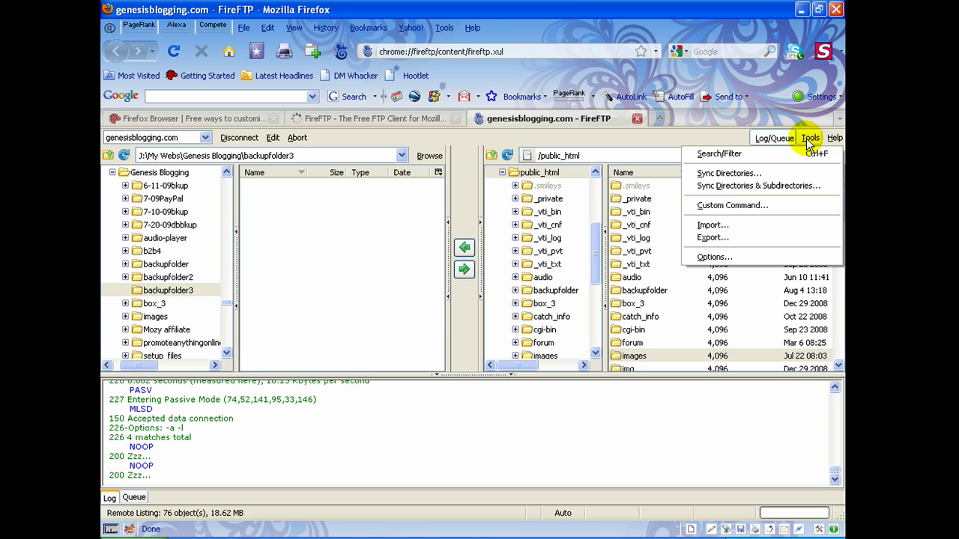
click(746, 259)
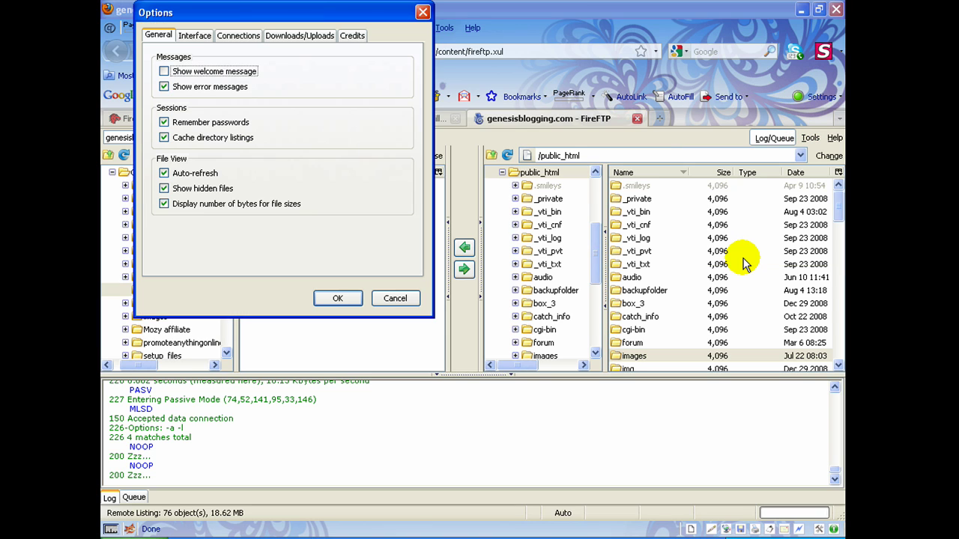
click(193, 41)
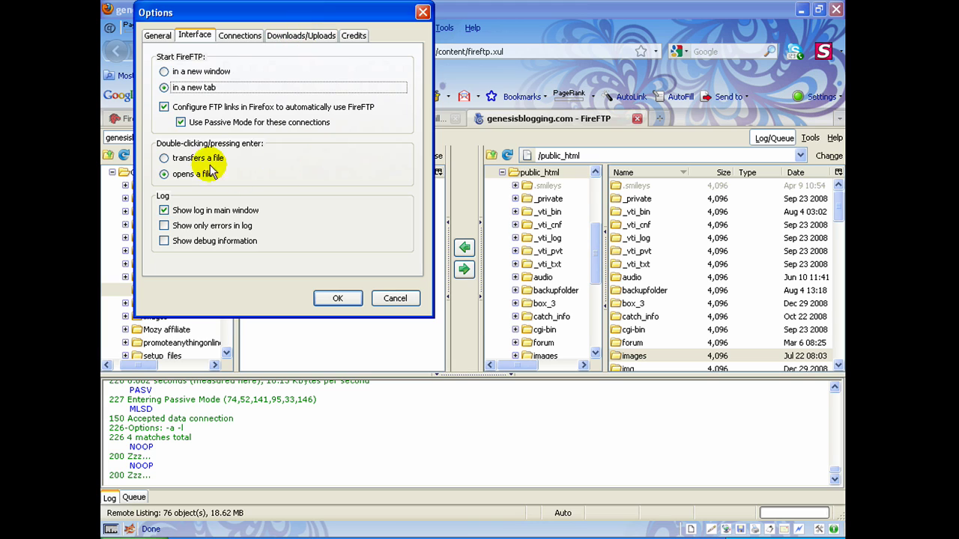
click(158, 36)
click(395, 298)
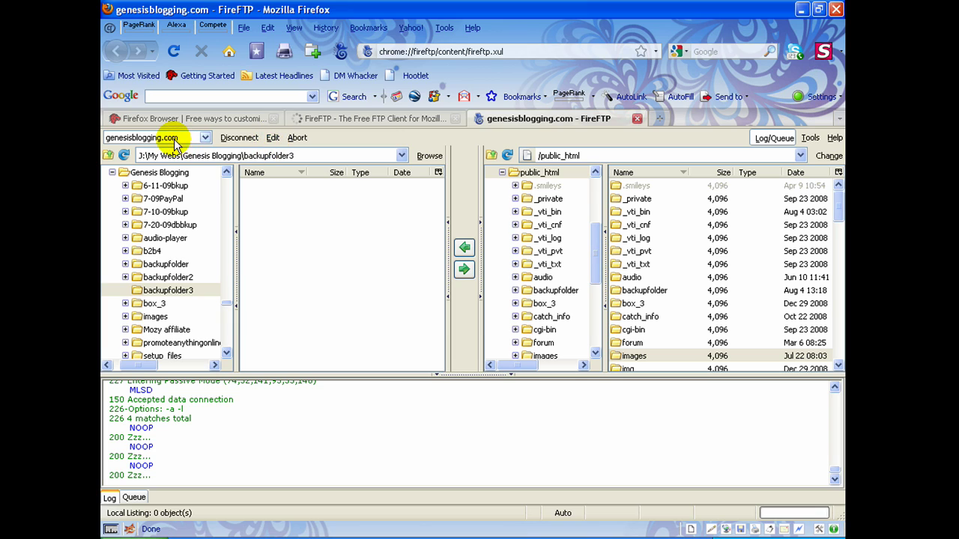
click(273, 139)
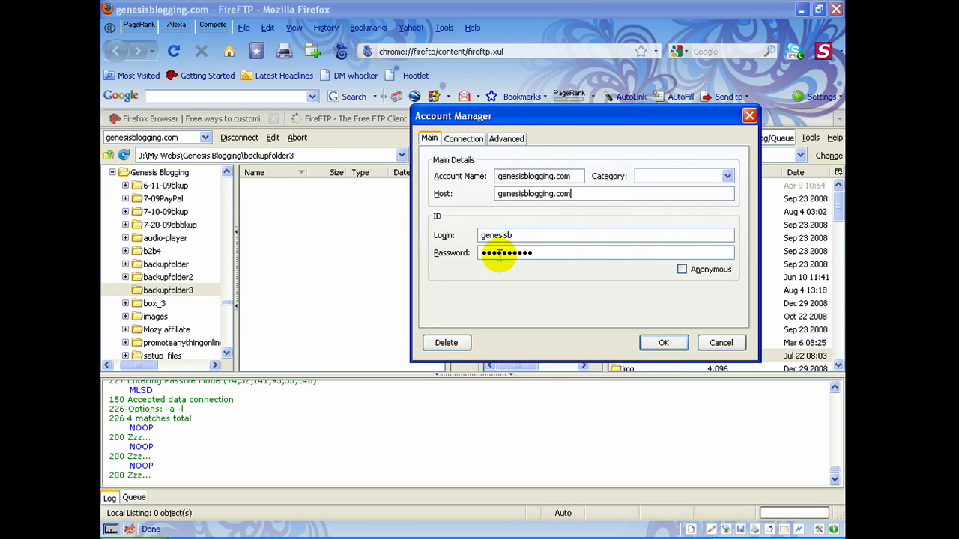
click(721, 343)
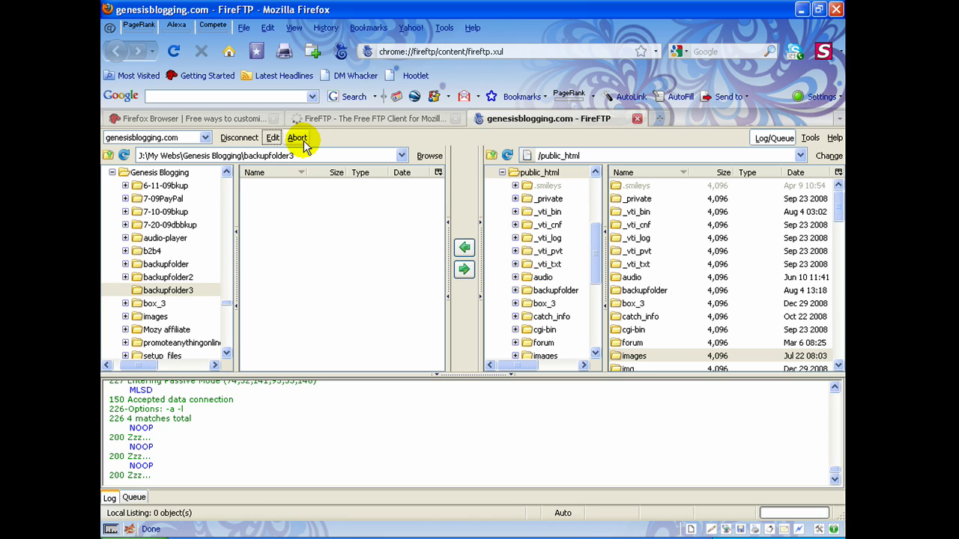
Disconnect from the genesisblogging.com server and minimize the browser window
click(234, 138)
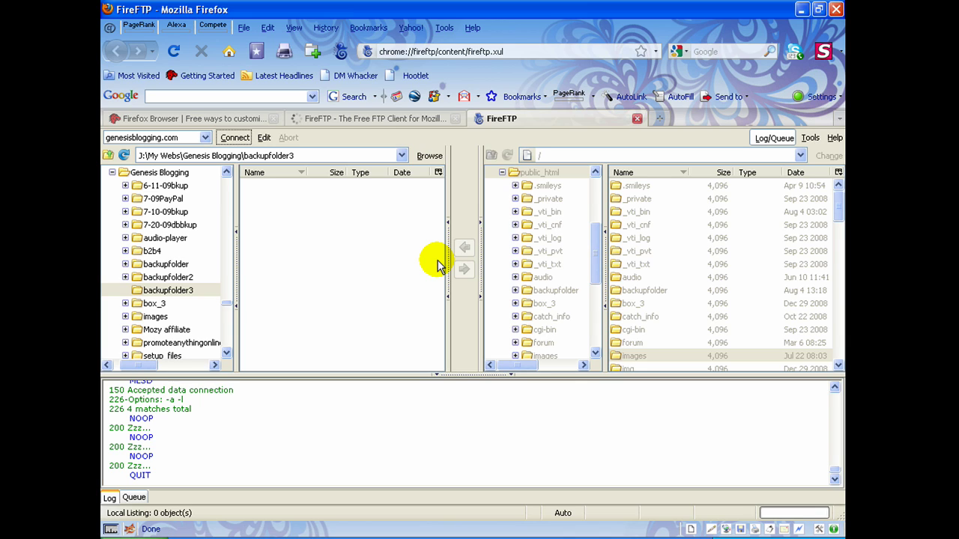
click(802, 9)
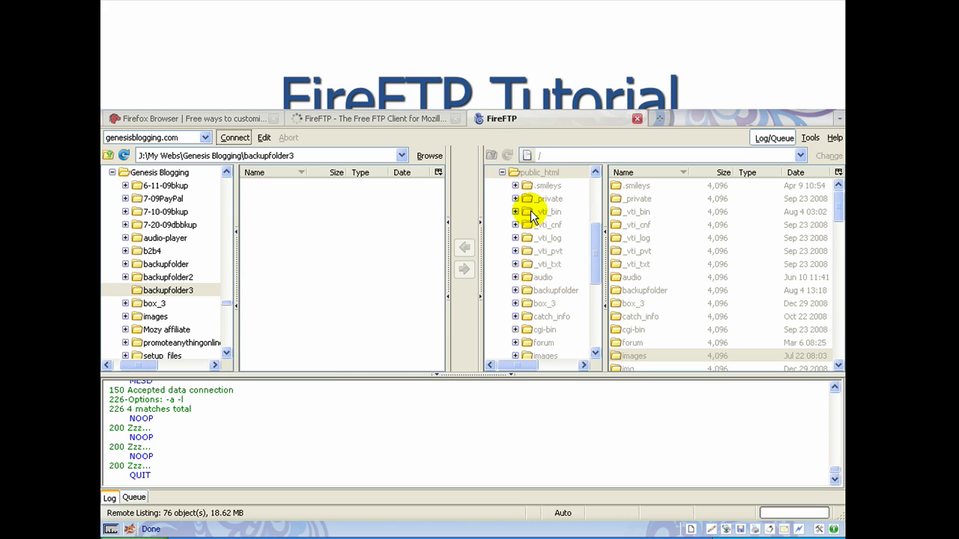